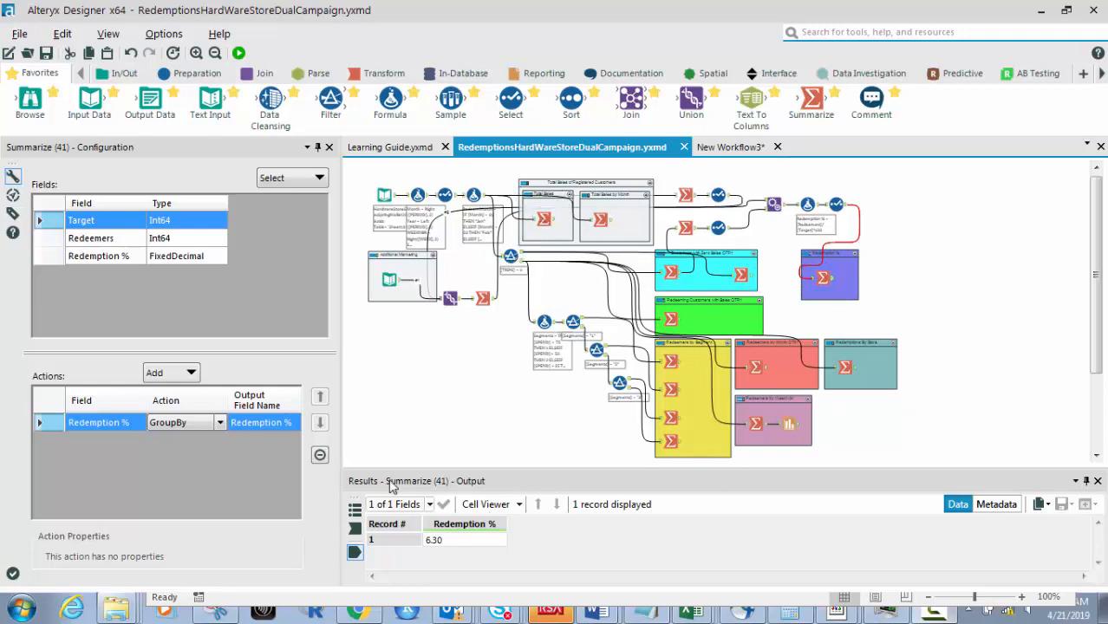
Examine the formula that creates the RedeemMonth column and the added columns at the end of its output data
click(196, 53)
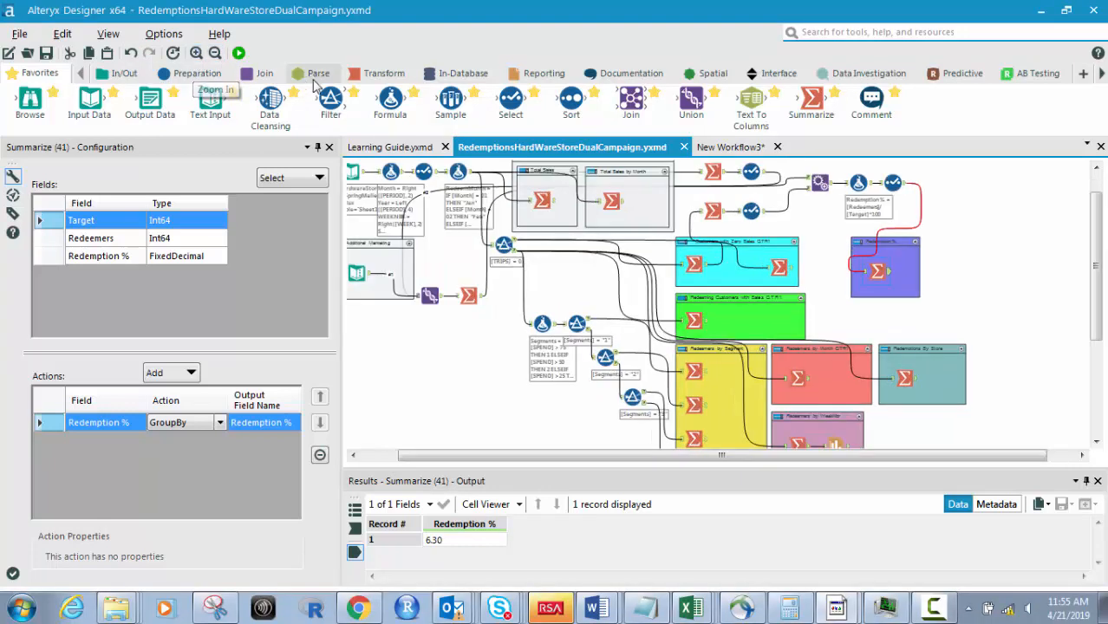
click(193, 54)
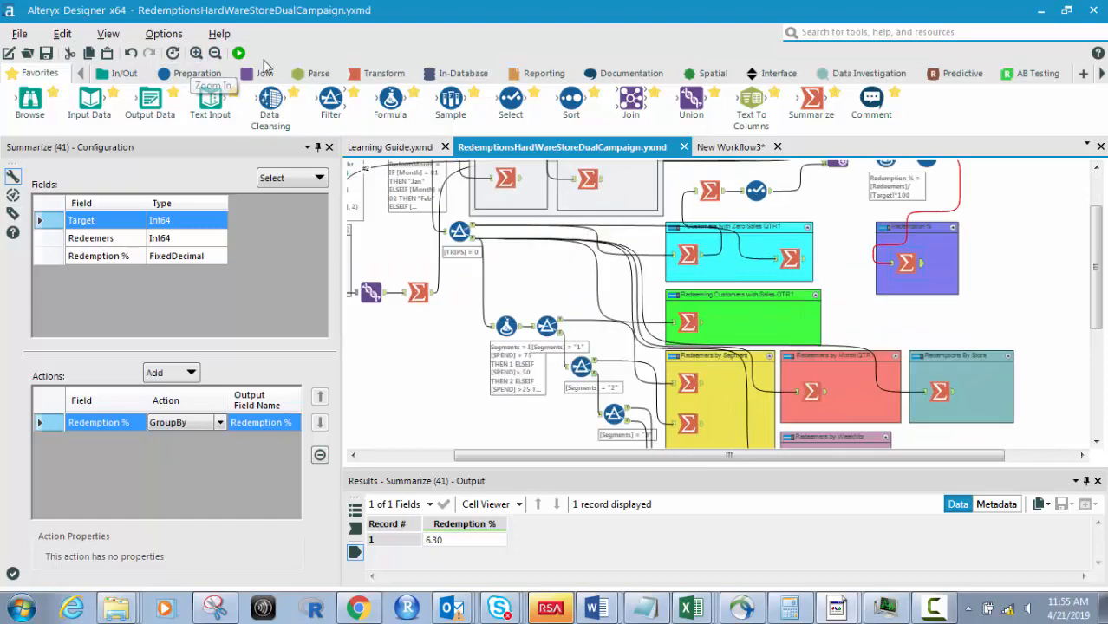
drag(1094, 274, 1094, 242)
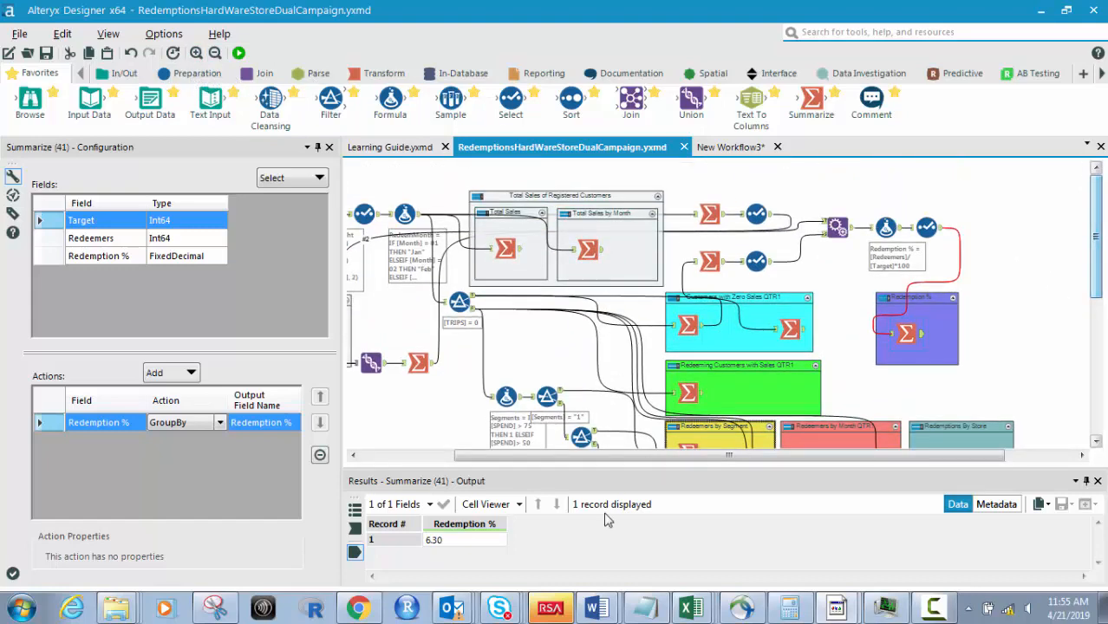
drag(647, 455, 562, 468)
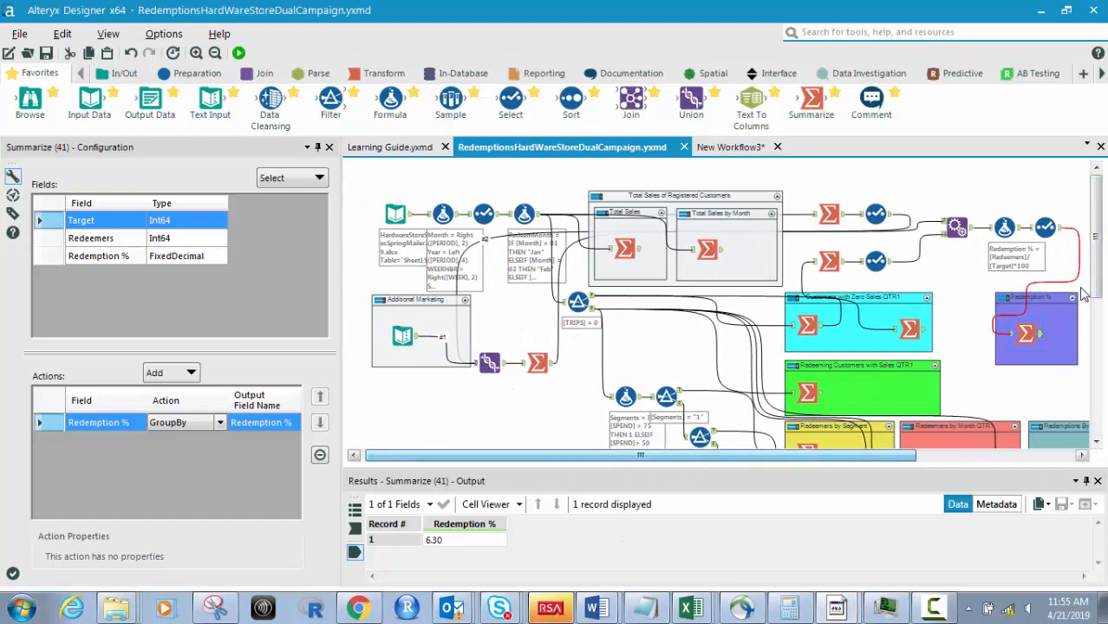
click(196, 52)
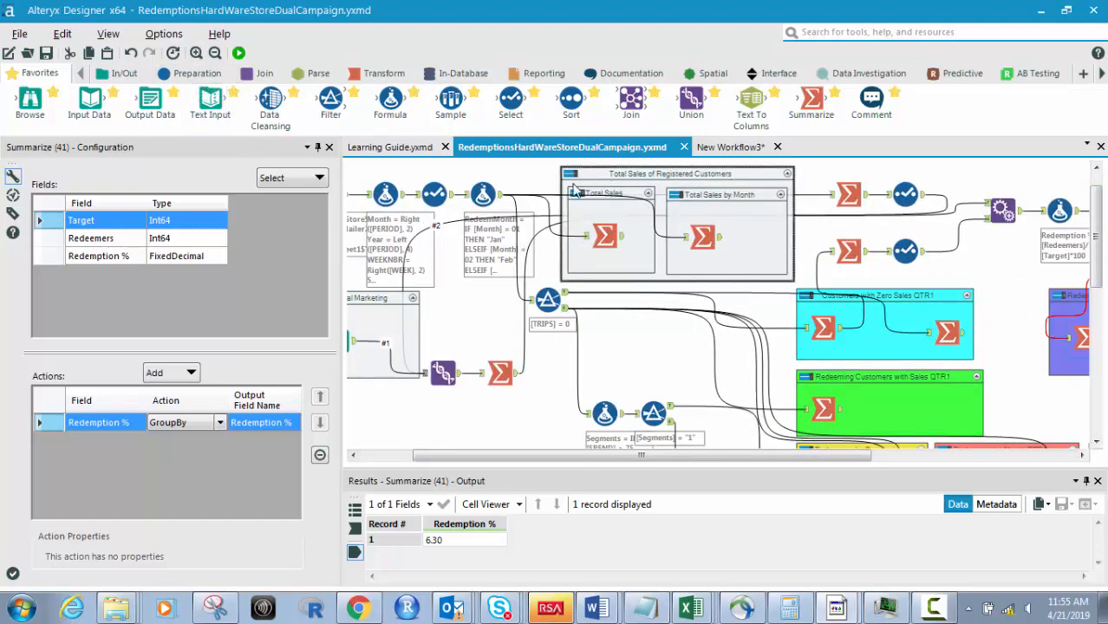
click(500, 199)
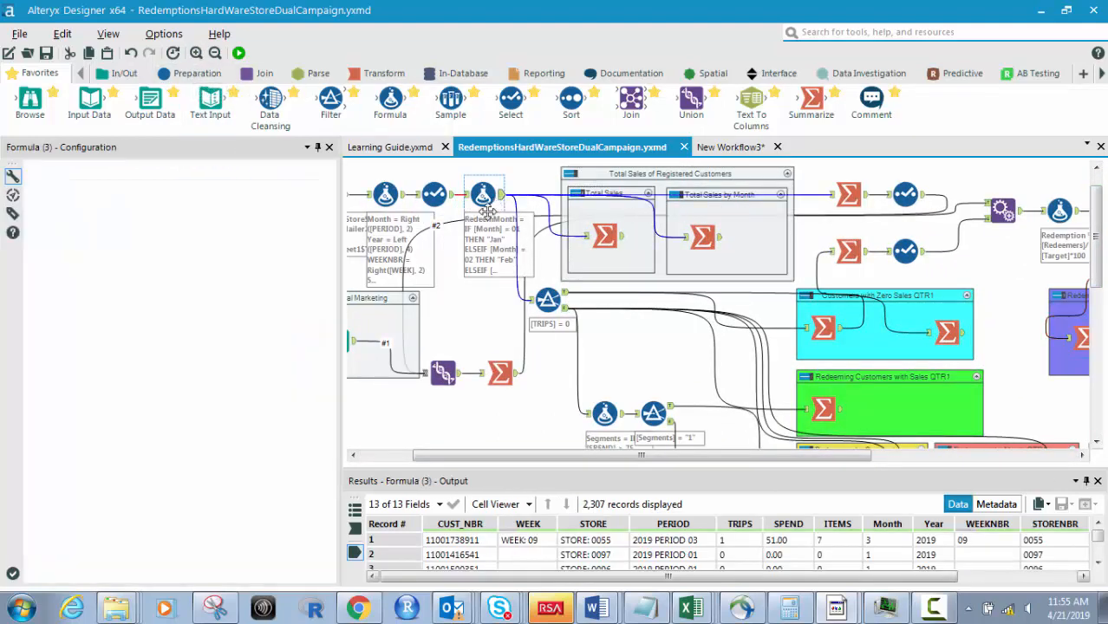
drag(771, 577, 902, 586)
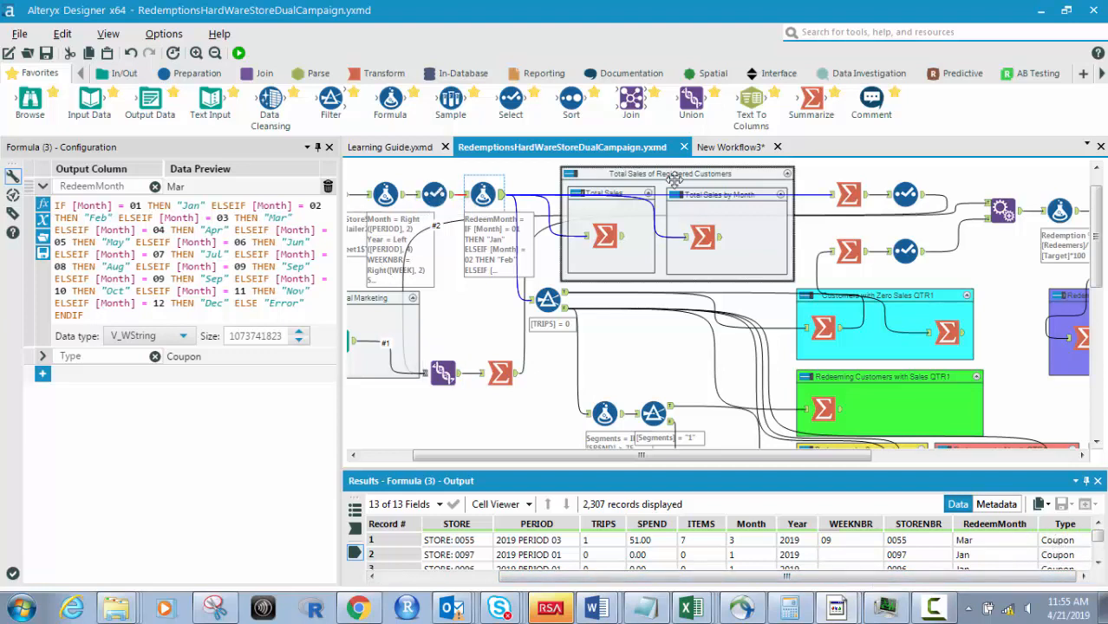
Examine the Total Sales and Total Sales by Month summaries, including the aggregation options available for the RedeemMonth field
click(617, 241)
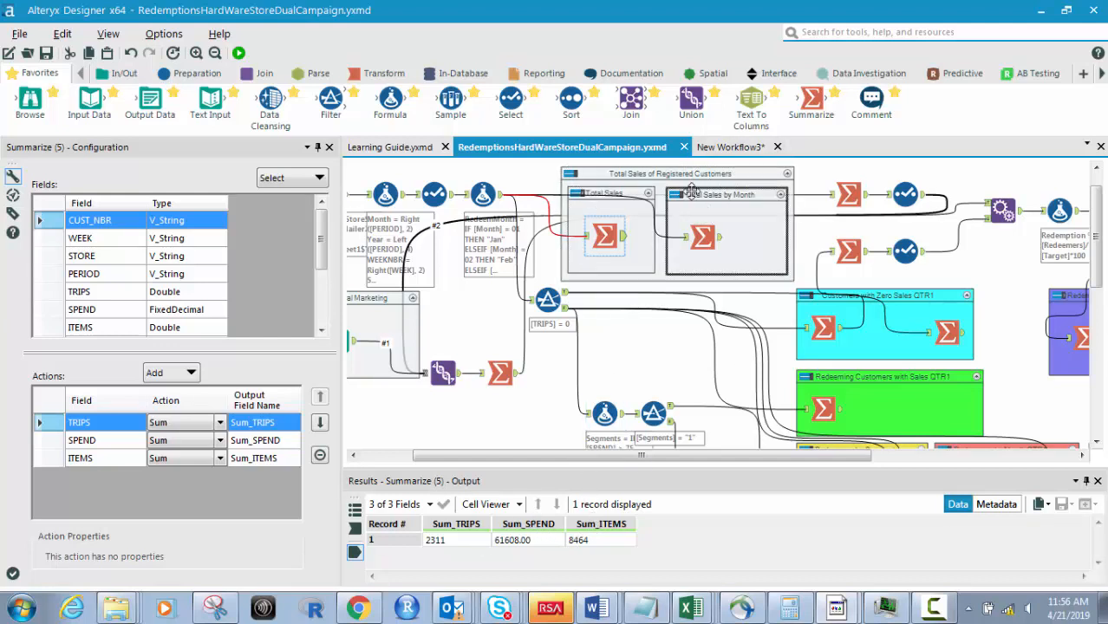
click(718, 243)
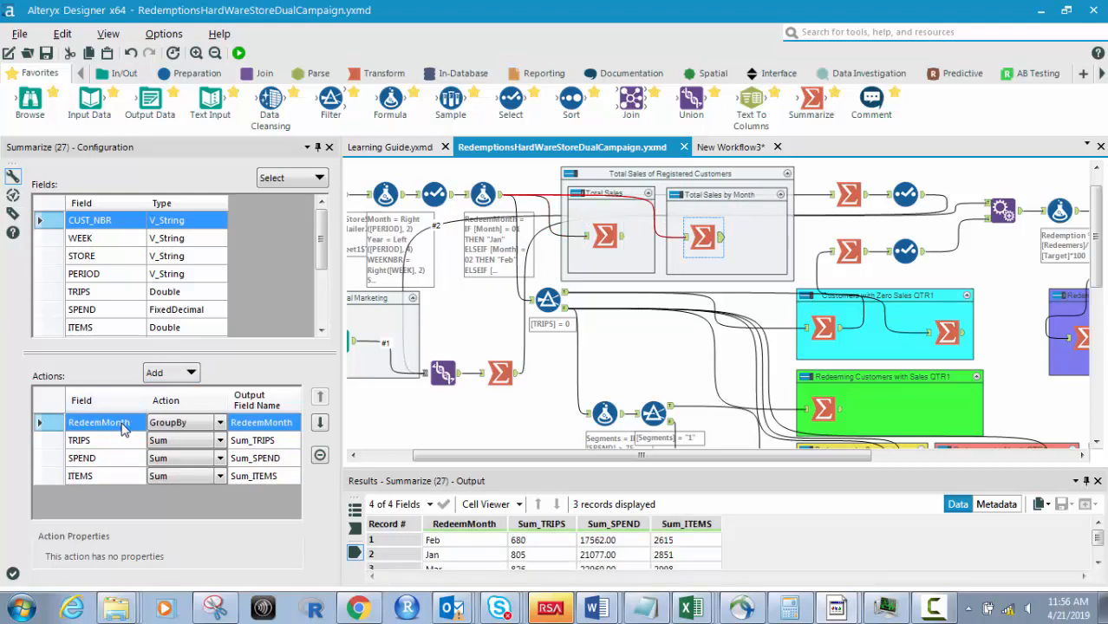
drag(320, 230, 319, 299)
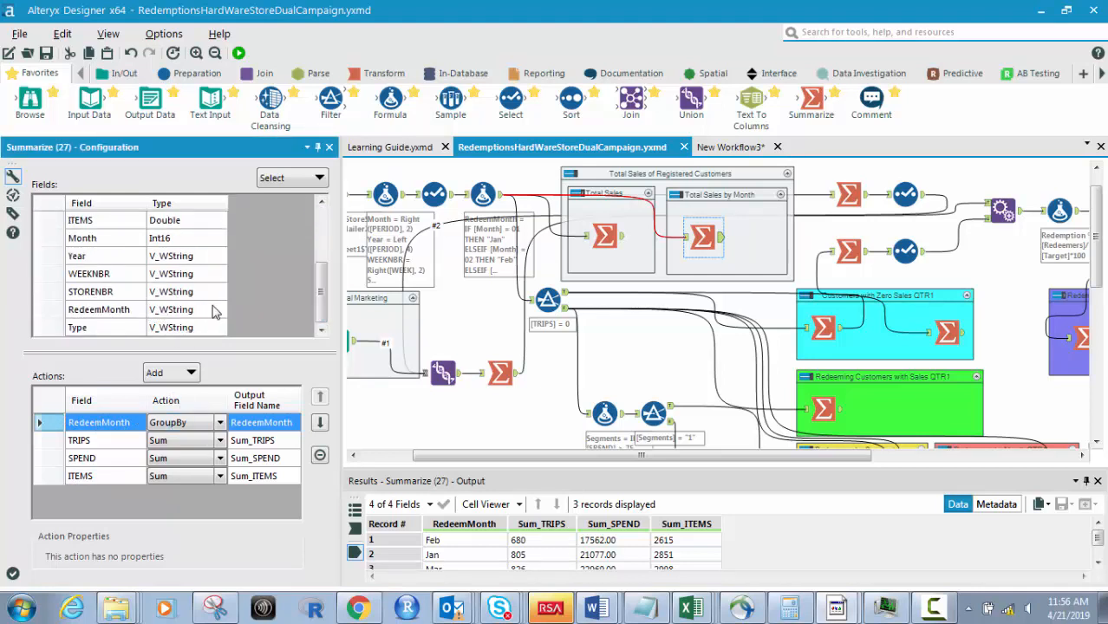
click(135, 313)
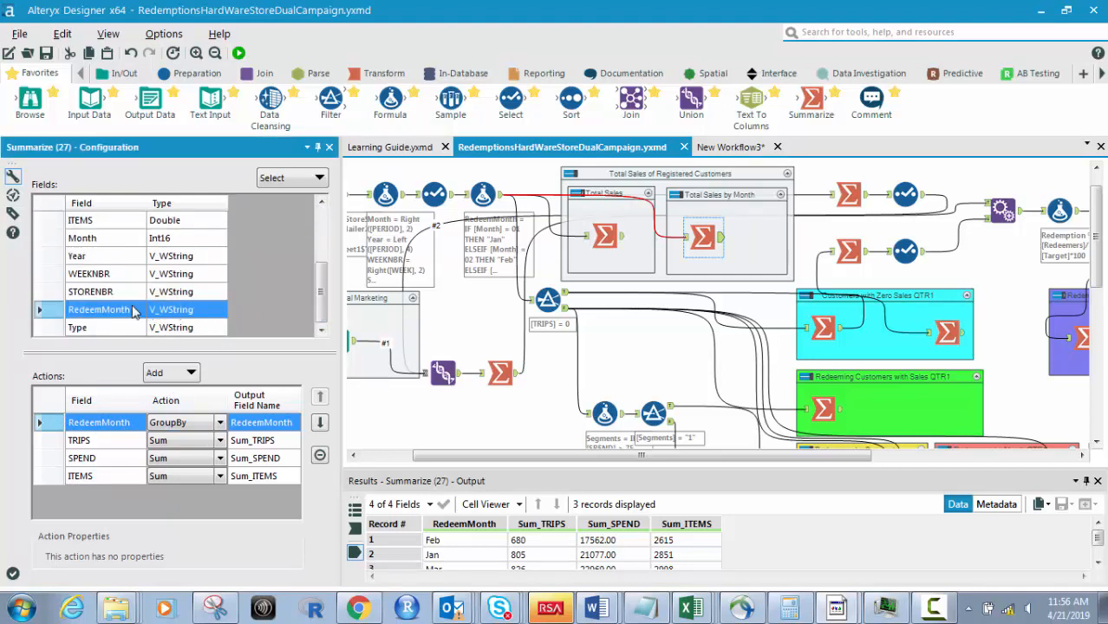
click(190, 373)
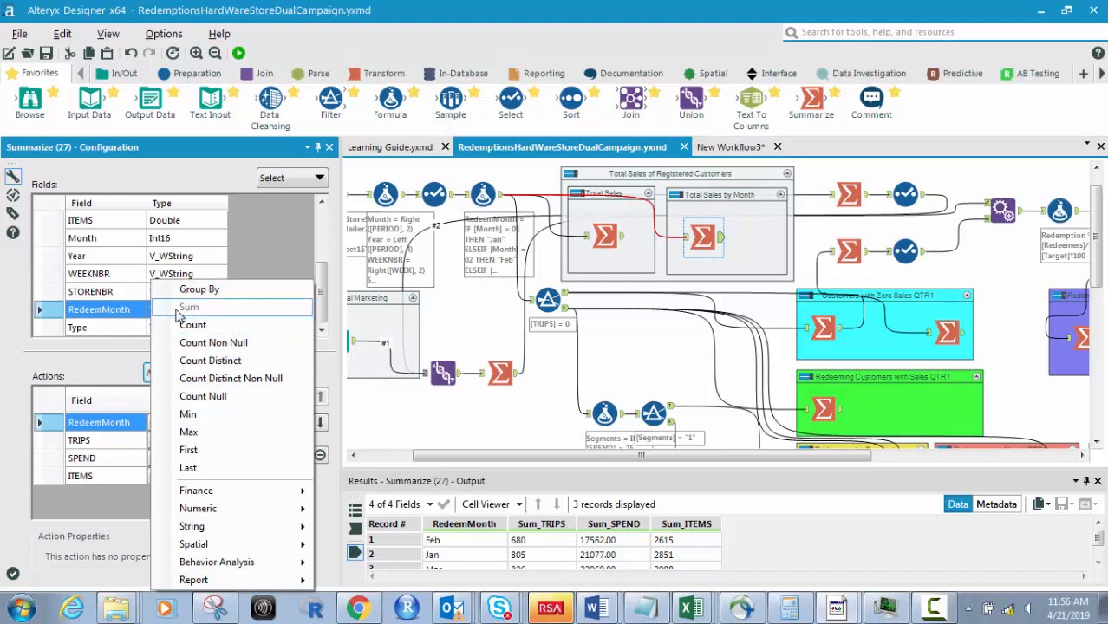
click(197, 290)
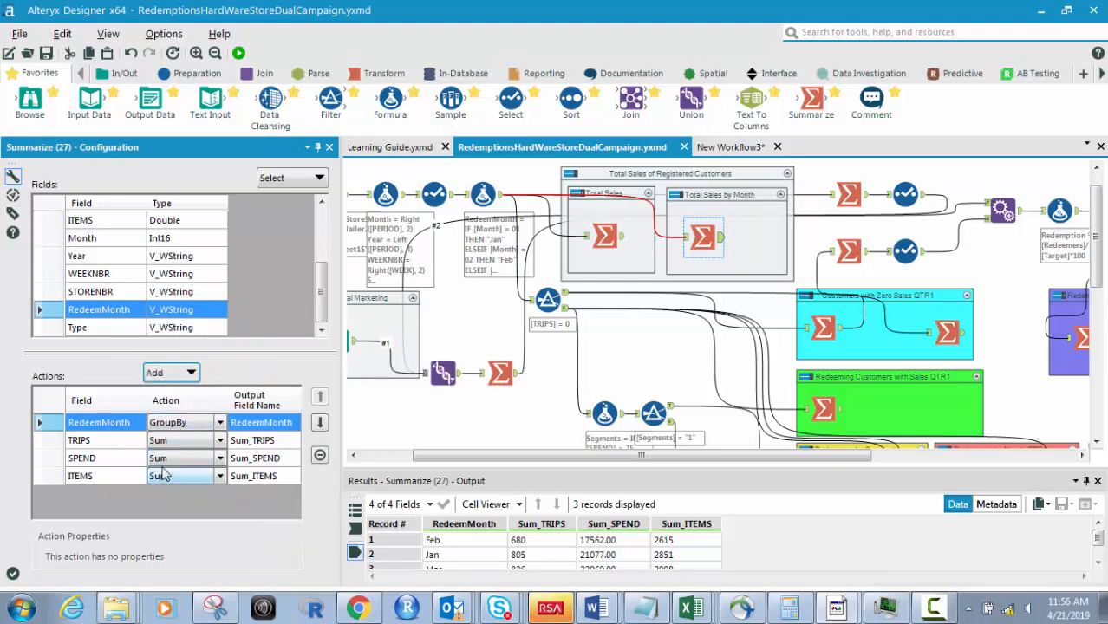
click(191, 372)
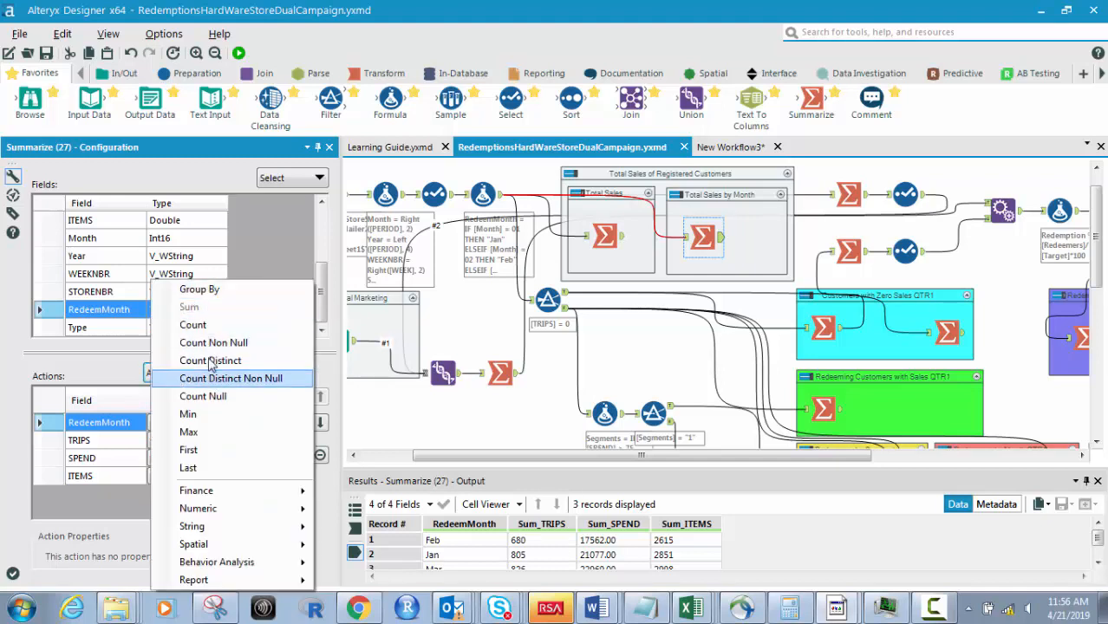
click(106, 358)
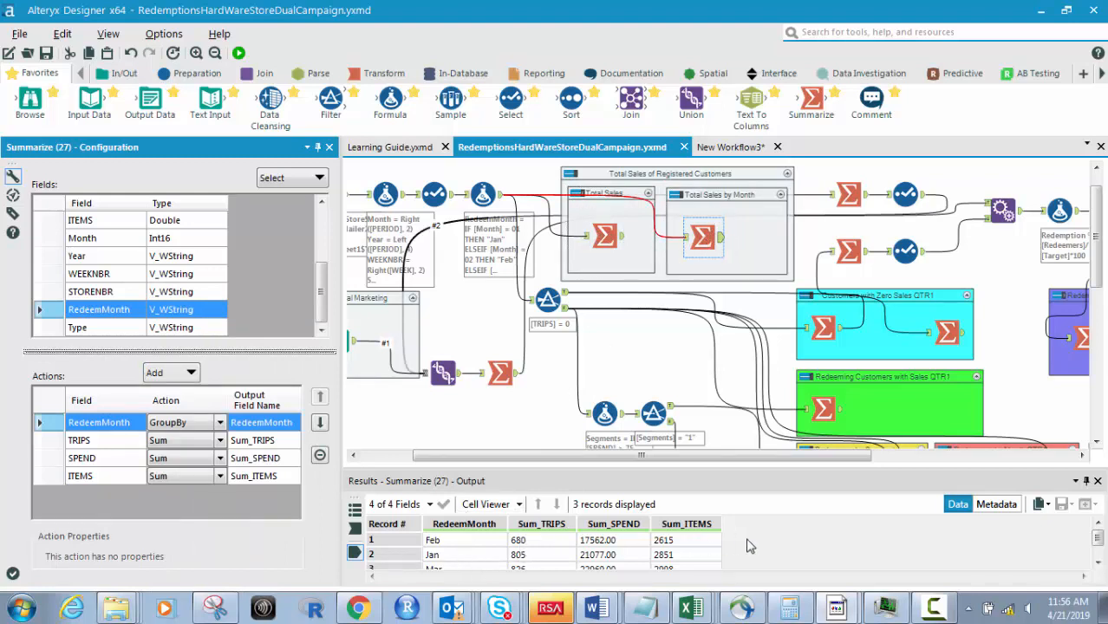
click(1103, 542)
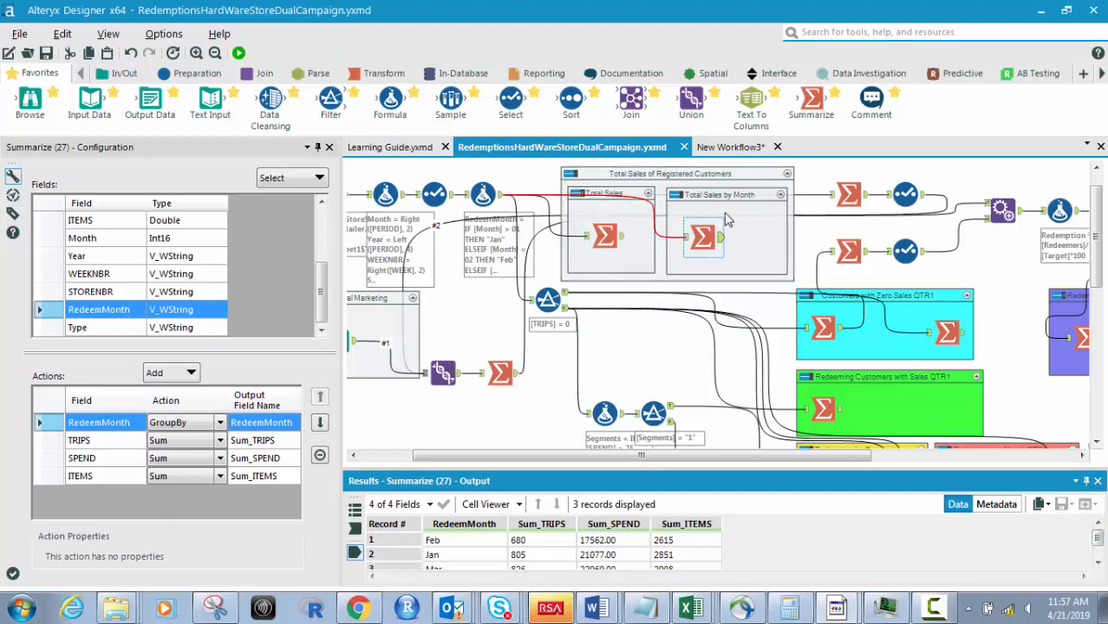
Examine the true output of the [TRIPS] = 0 filter and compare both summaries in Customers with Zero Sales QTR1
mouse_move(1101, 227)
mouse_down()
mouse_move(1102, 280)
mouse_move(1102, 218)
mouse_up()
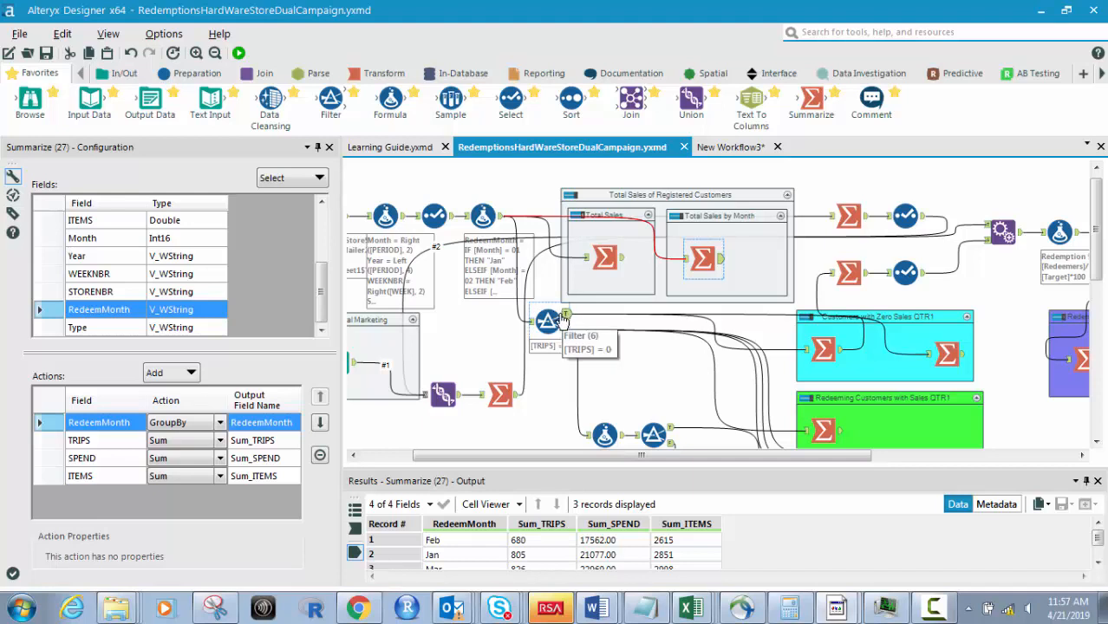
click(564, 315)
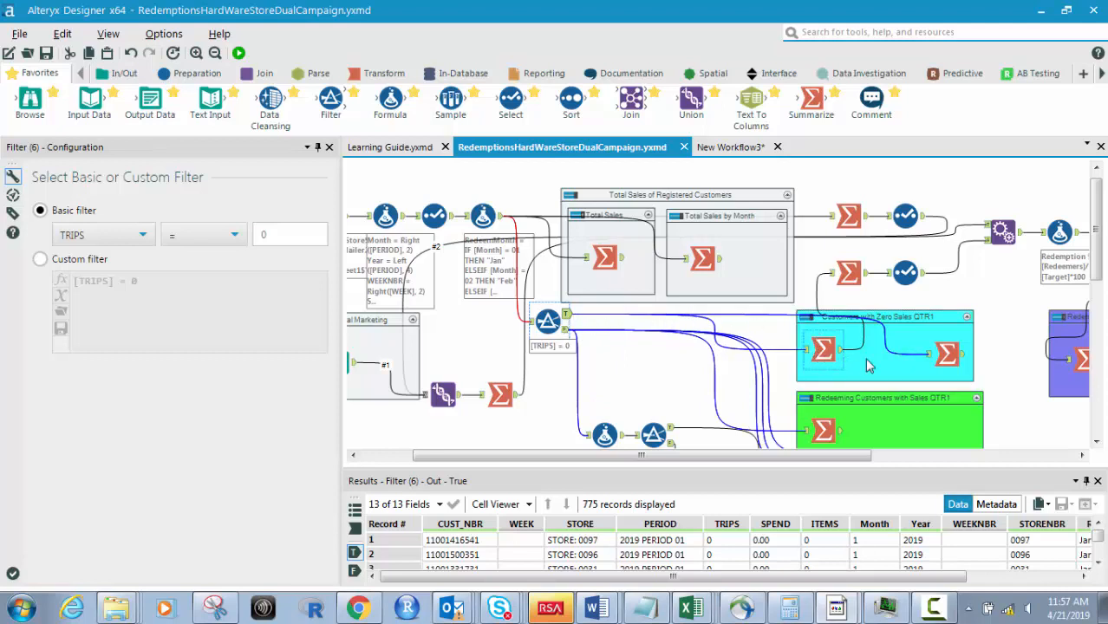
click(782, 353)
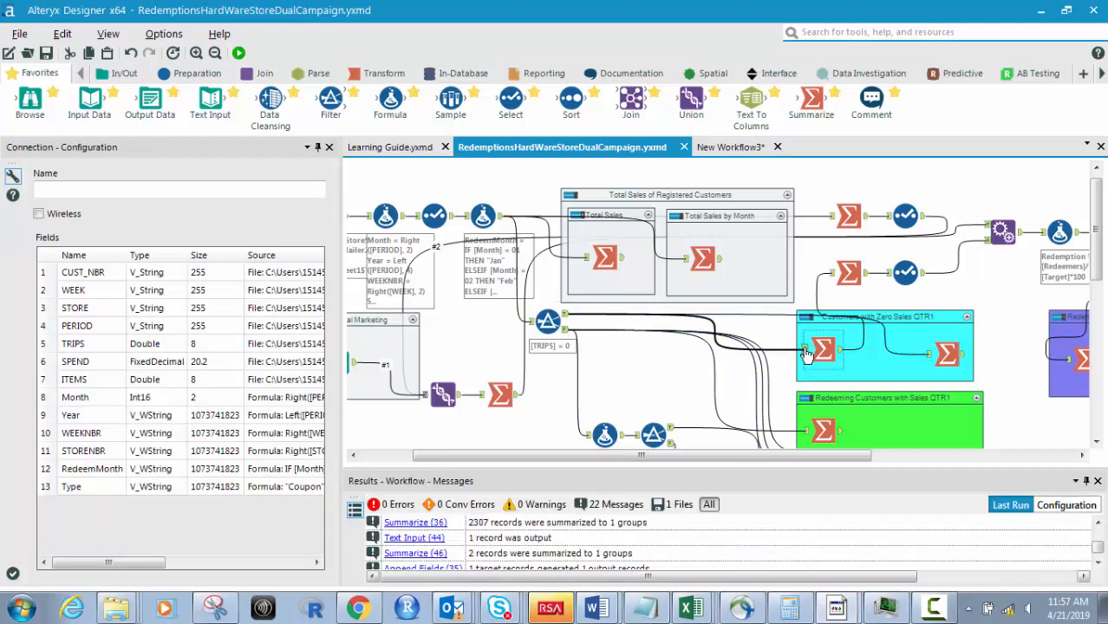
click(838, 355)
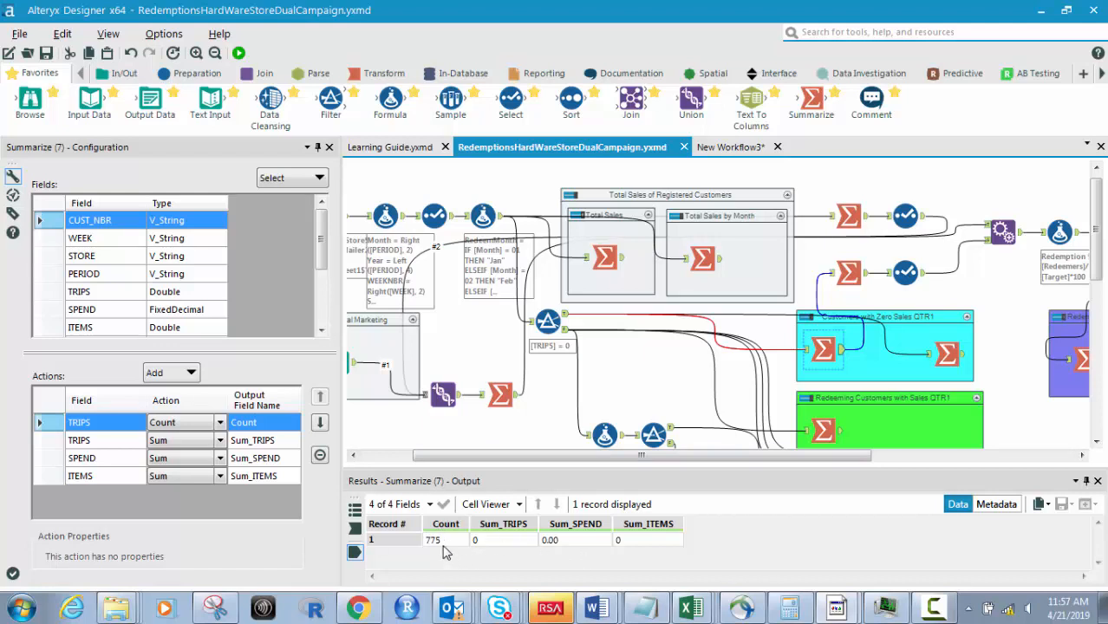
click(947, 354)
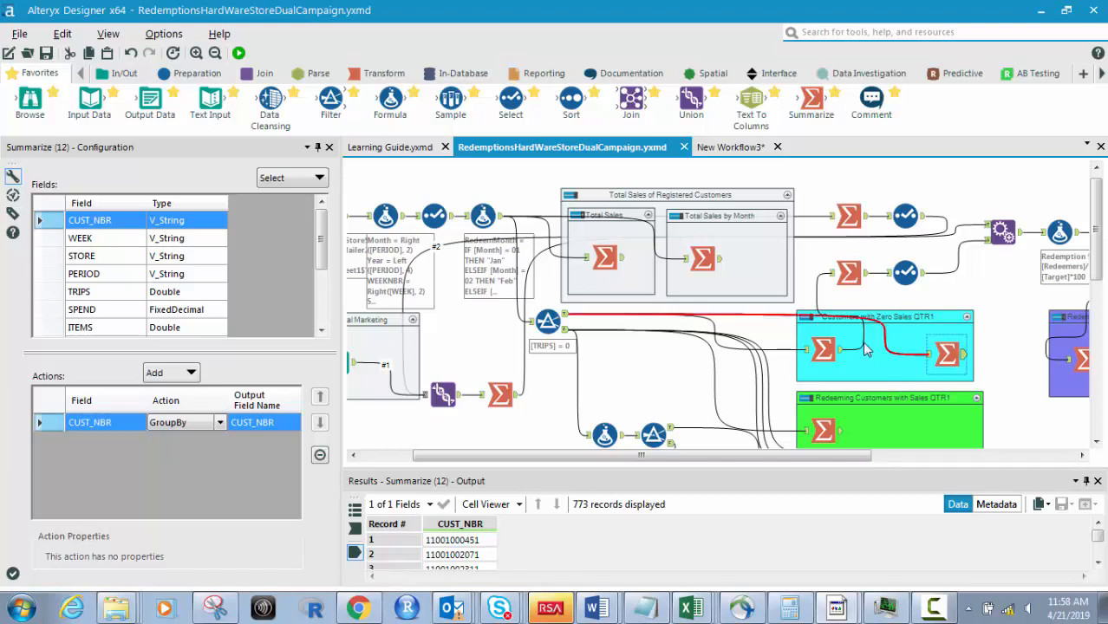
click(837, 355)
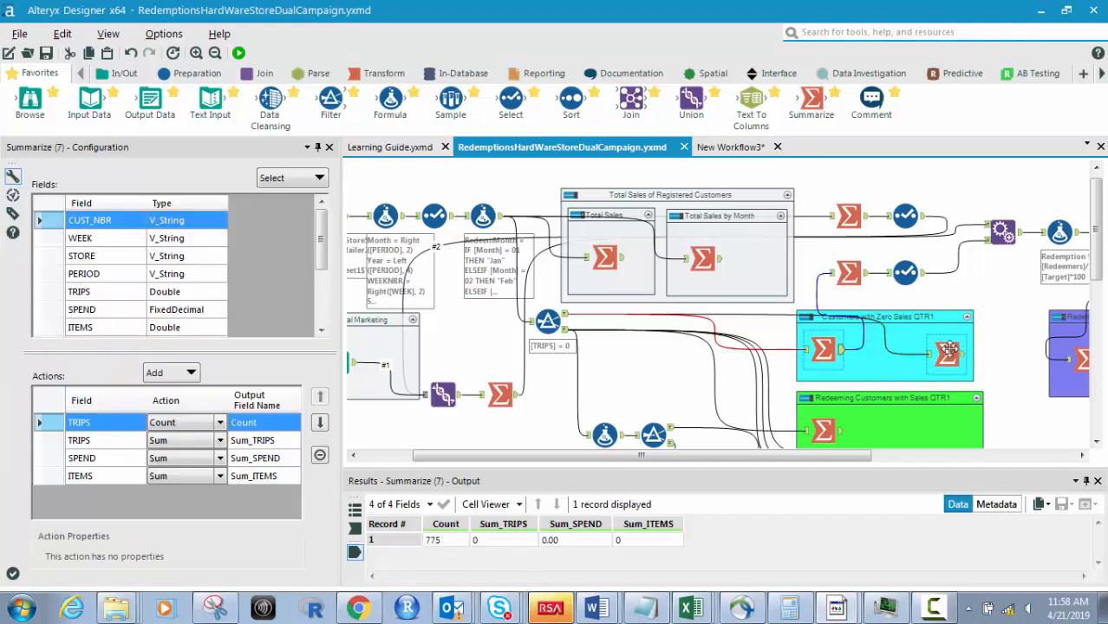
click(947, 354)
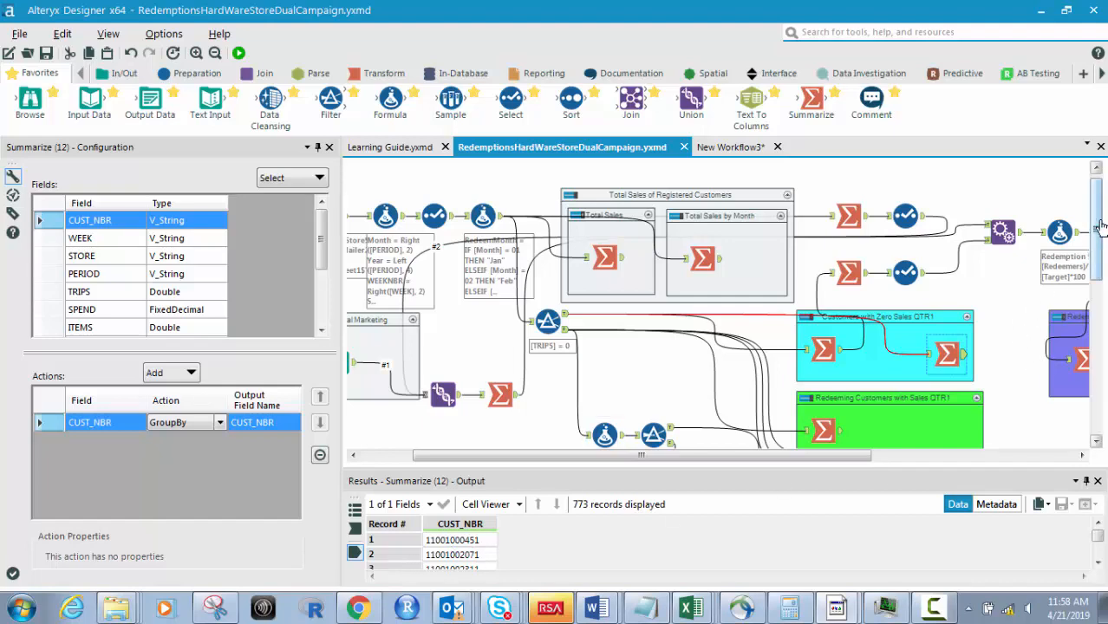
Examine the false output of the [TRIPS] = 0 filter and the Segments formula that classifies customers by SPEND
drag(1099, 227, 1101, 273)
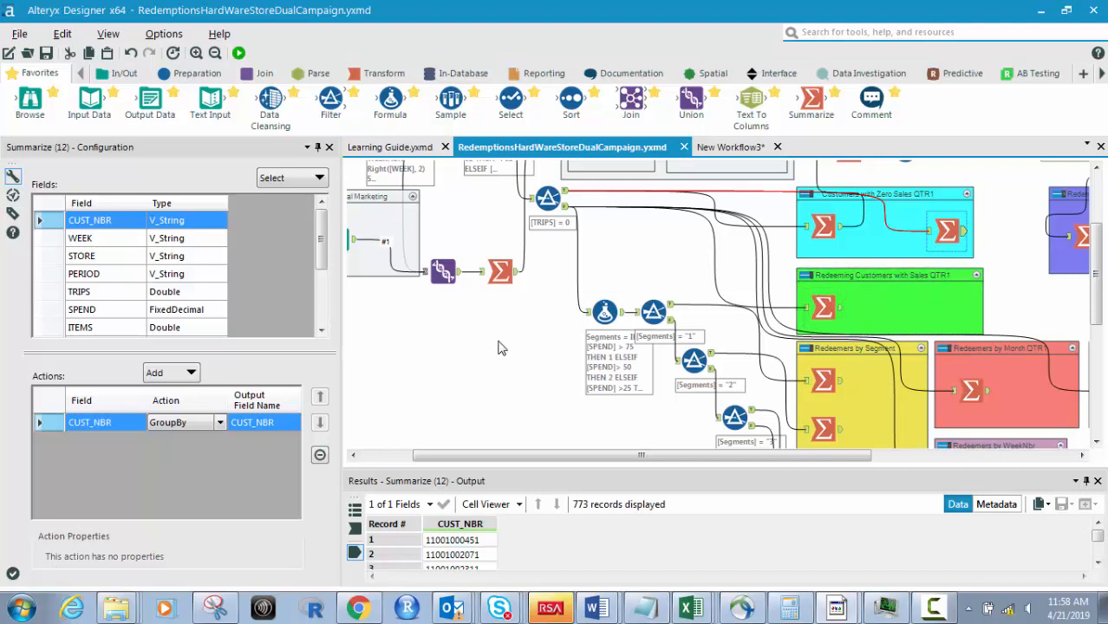
click(565, 211)
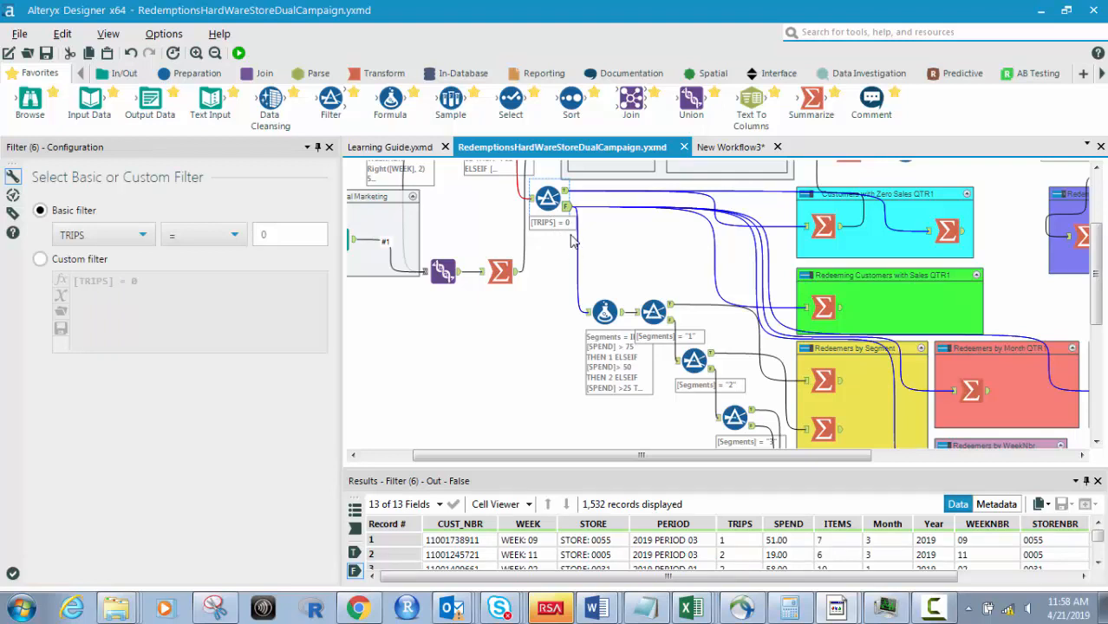
click(605, 312)
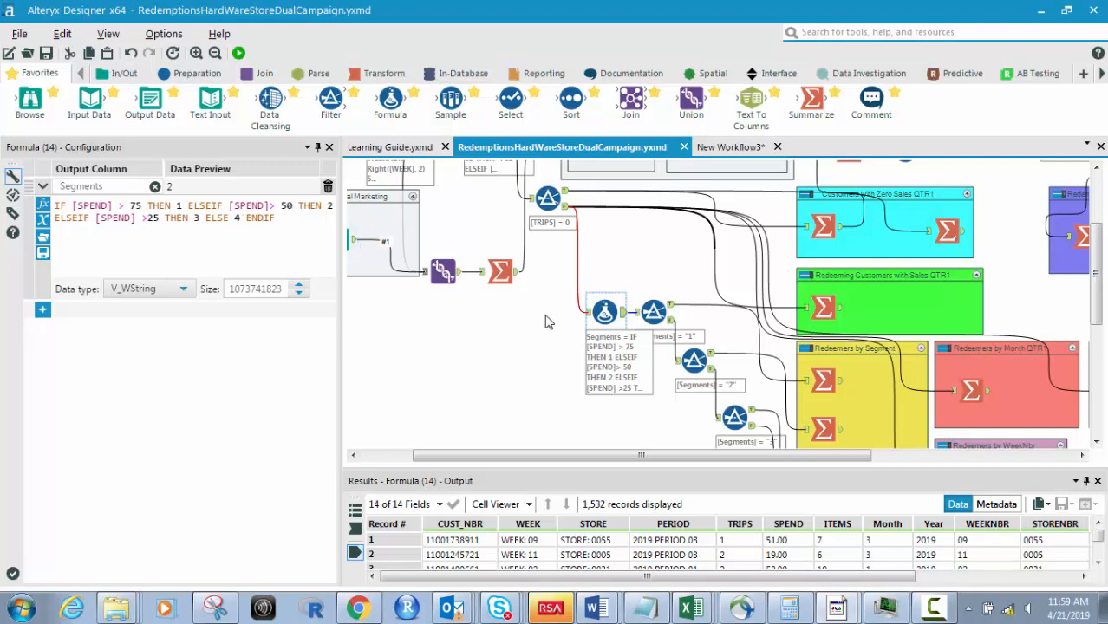
click(505, 388)
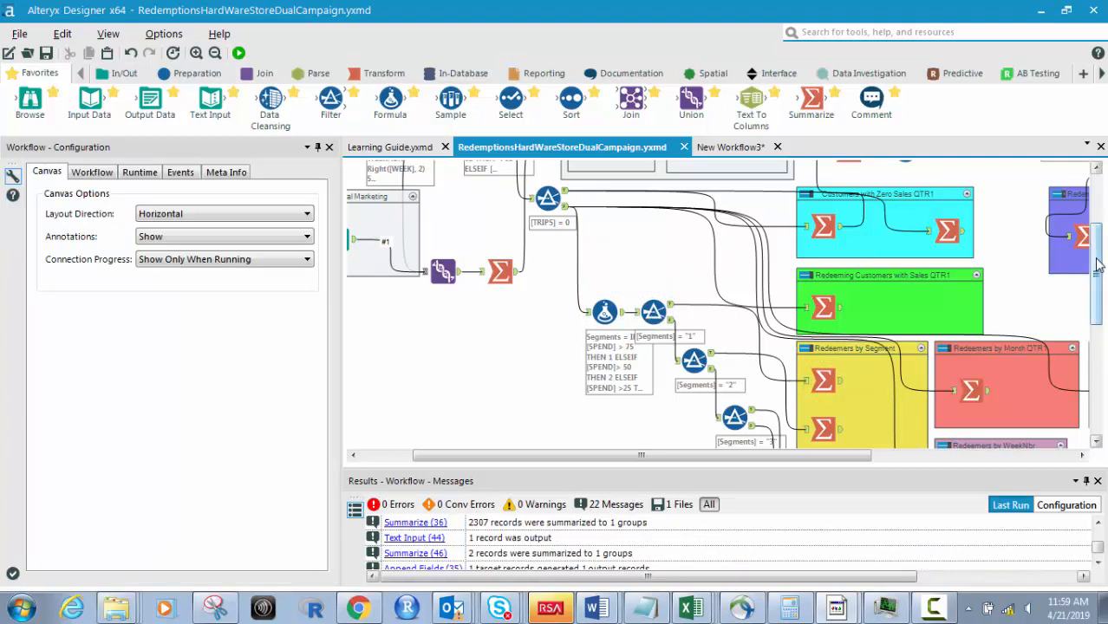
Examine the segment filter connections and the output of each of the four summaries in the Redeemers by Segment container
drag(1096, 265, 1096, 313)
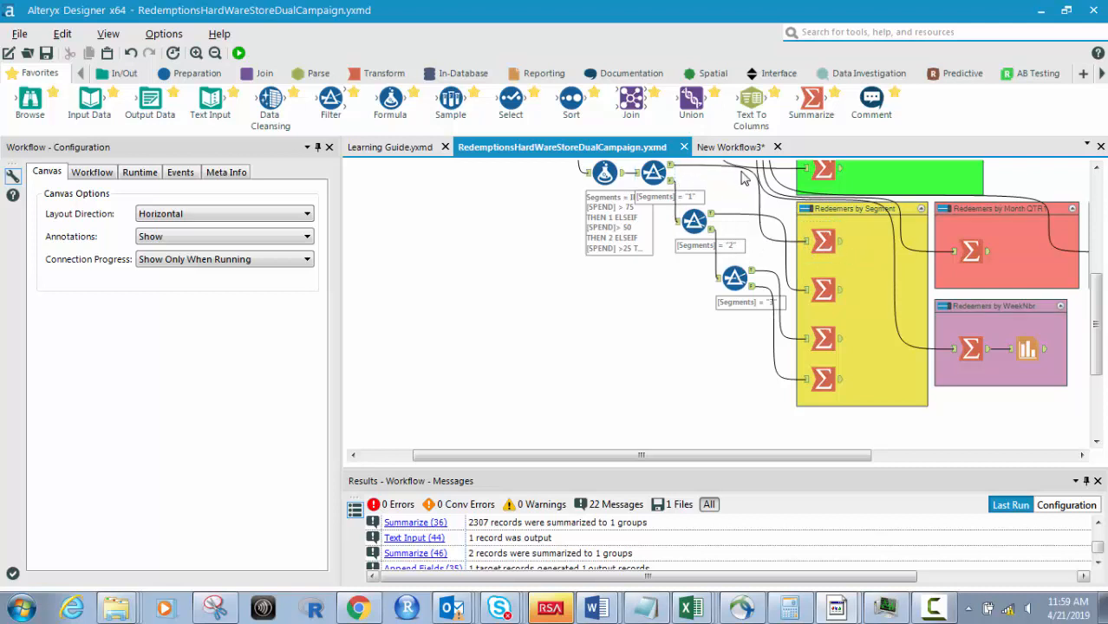
click(704, 170)
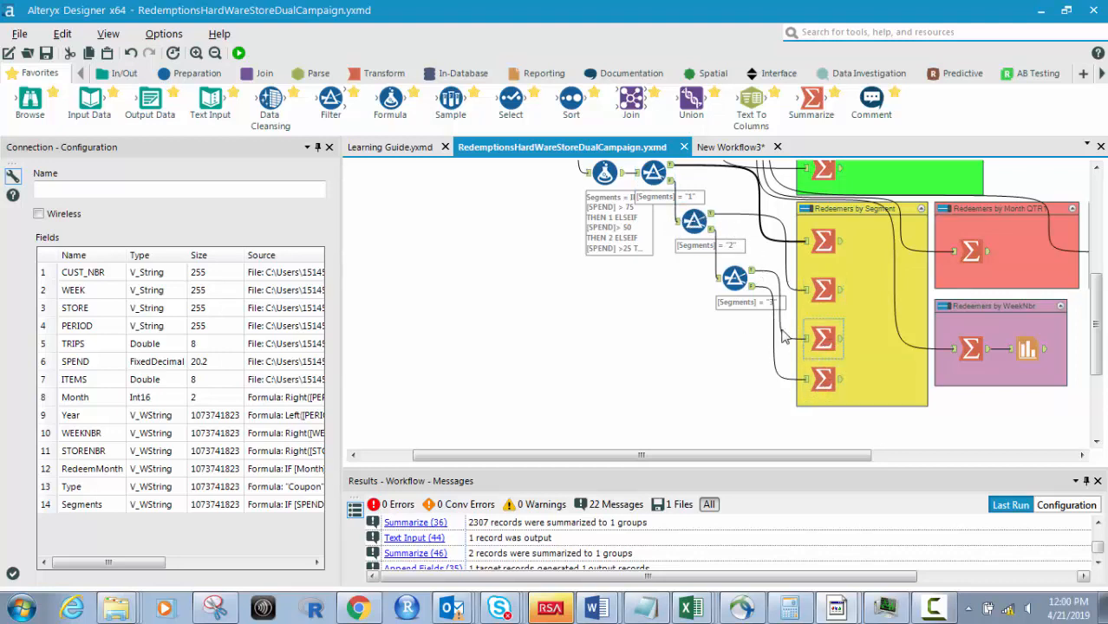
click(839, 244)
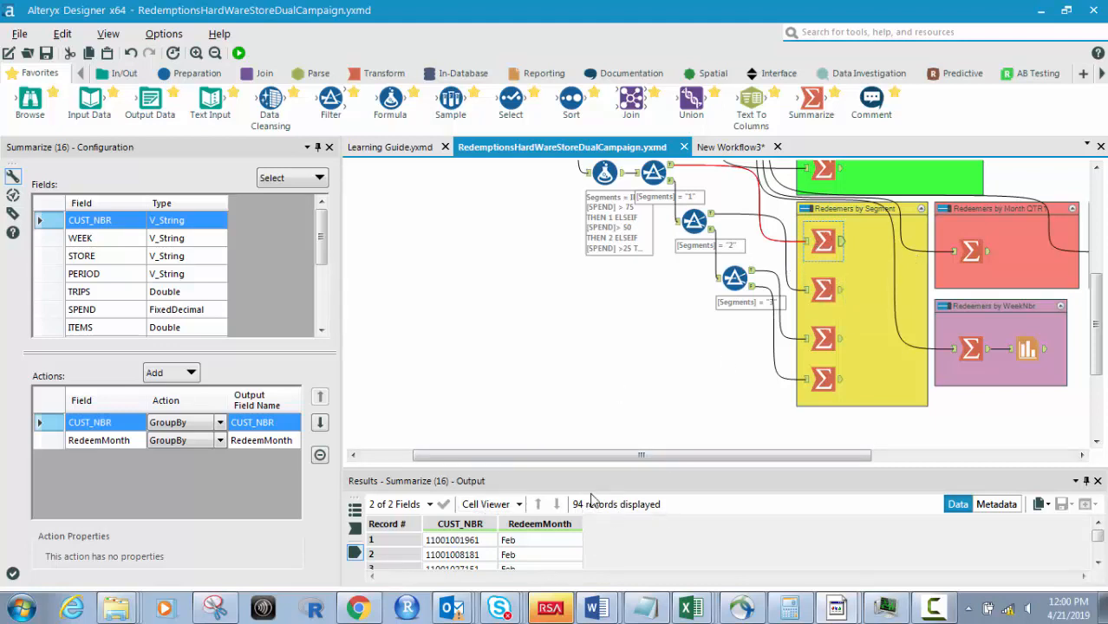
click(841, 296)
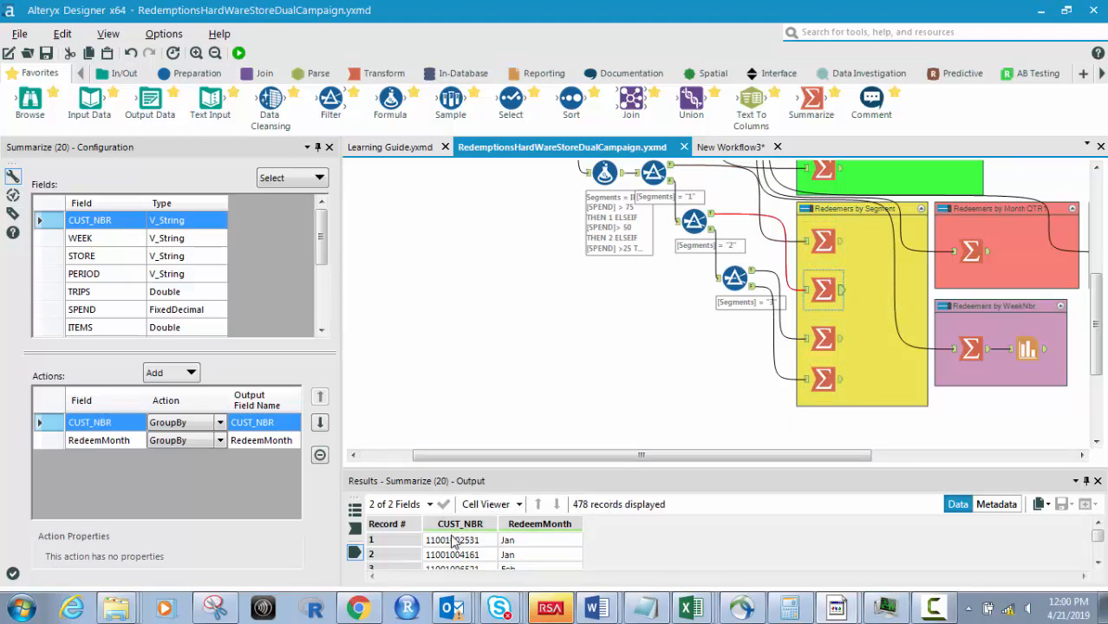
click(842, 344)
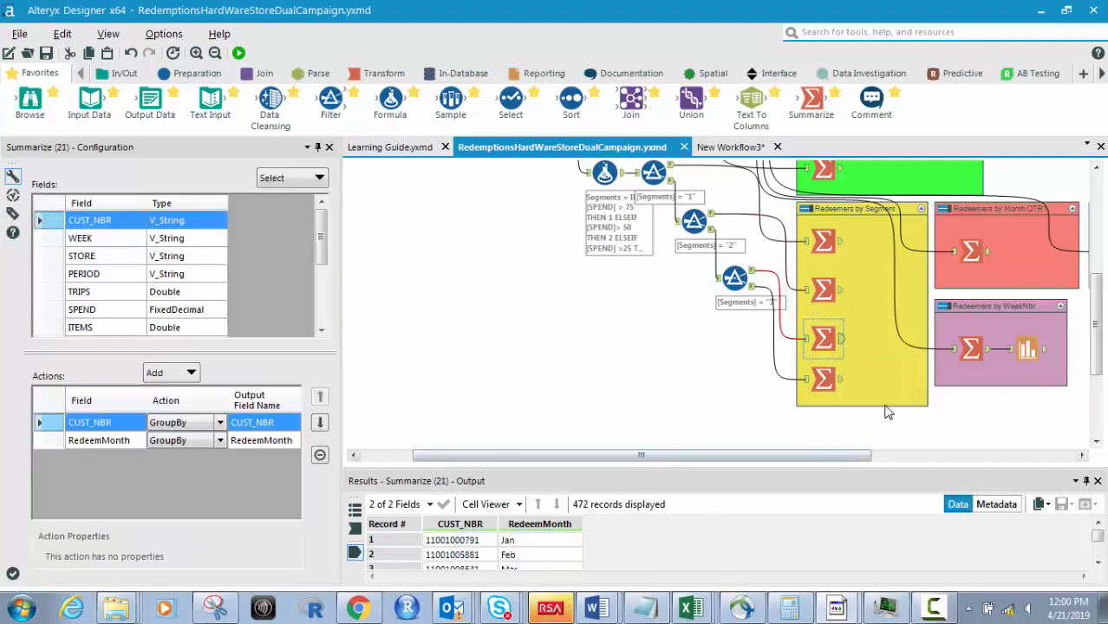
click(837, 381)
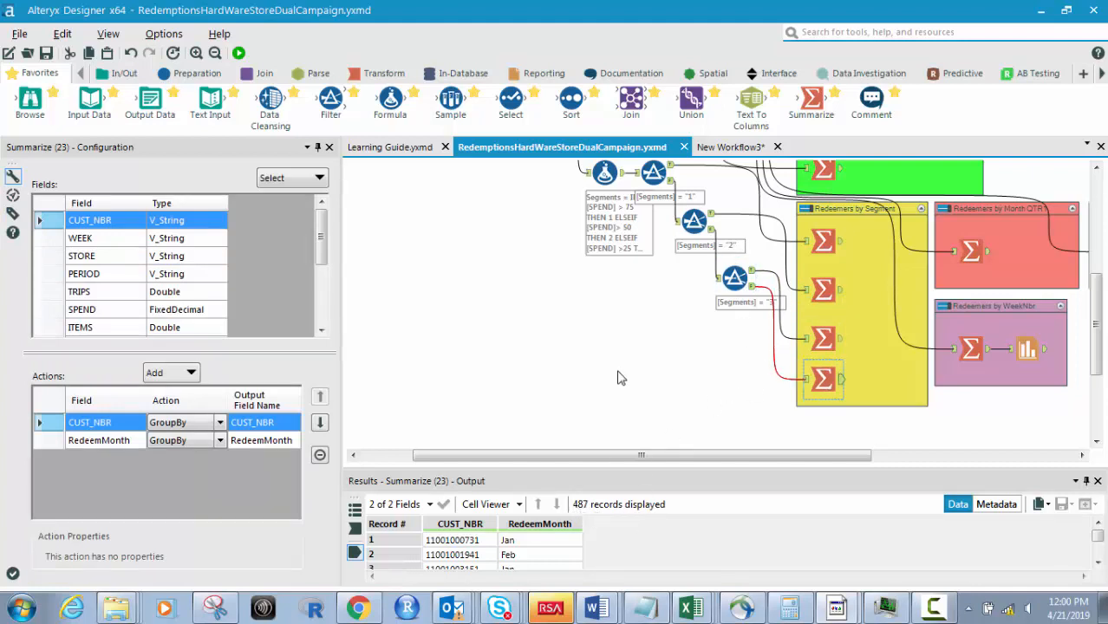
click(678, 350)
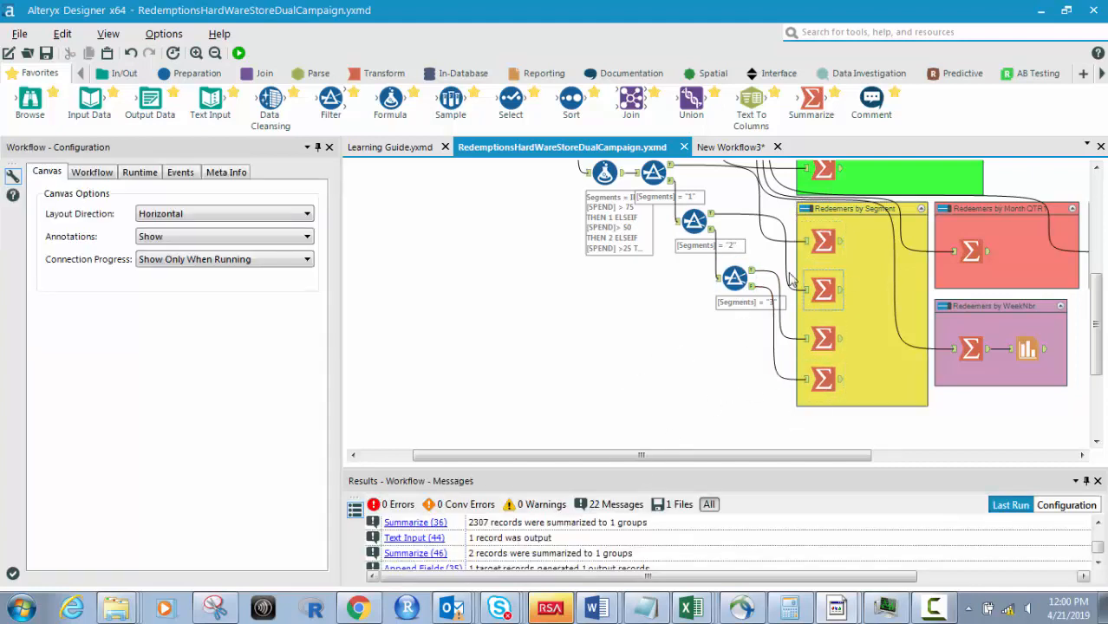
click(839, 378)
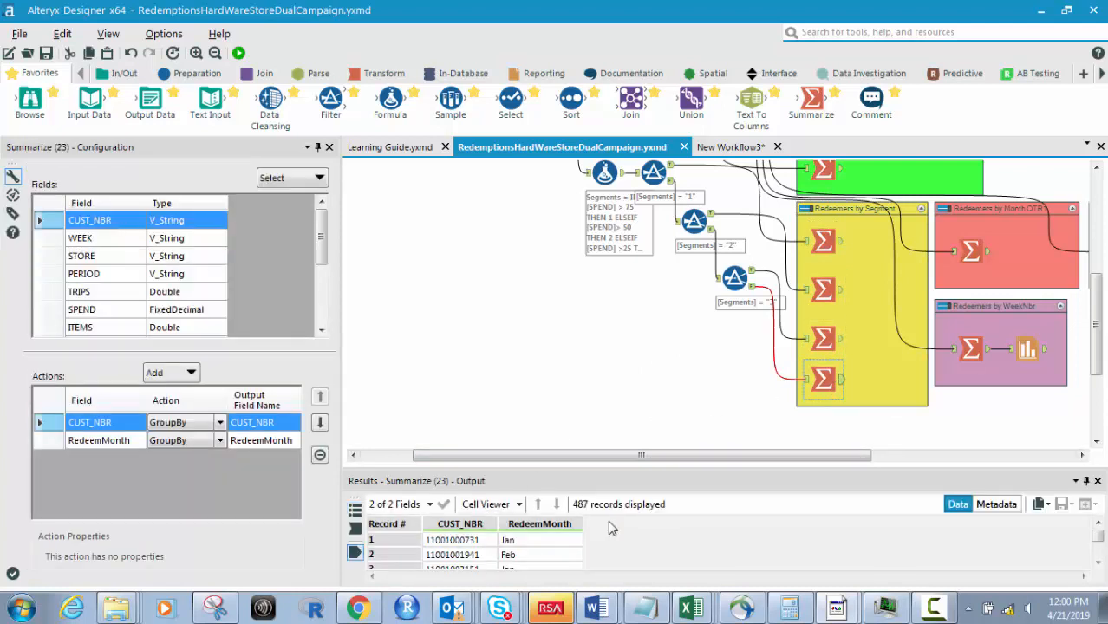
Compare the outputs of the four Redeemers by Segment summaries and examine the Segments formula with its SPEND thresholds
click(839, 345)
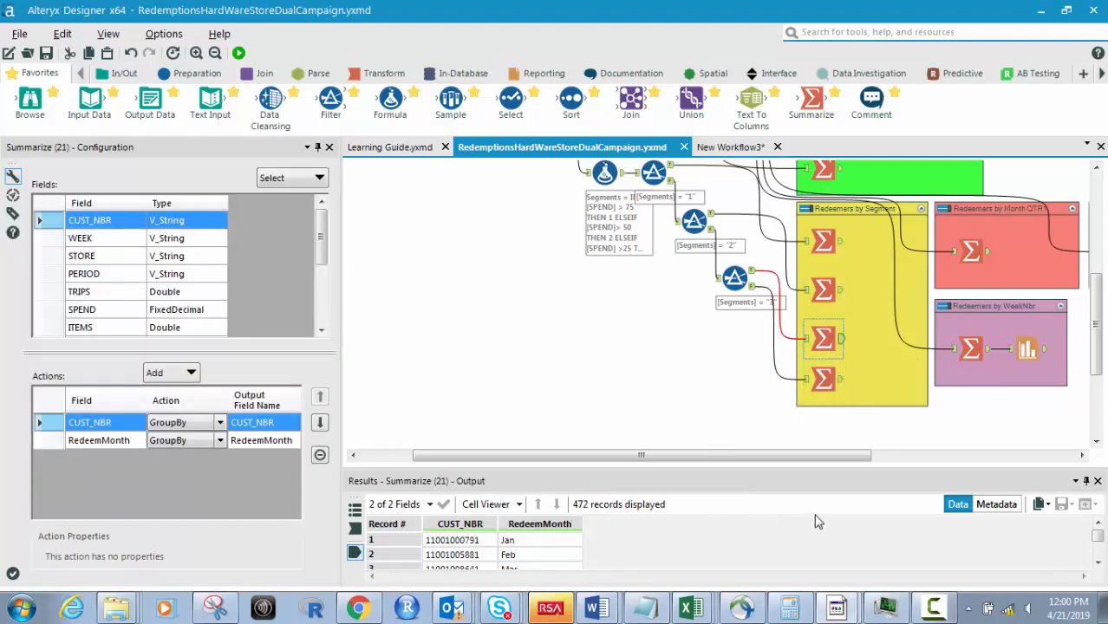
drag(863, 455, 944, 466)
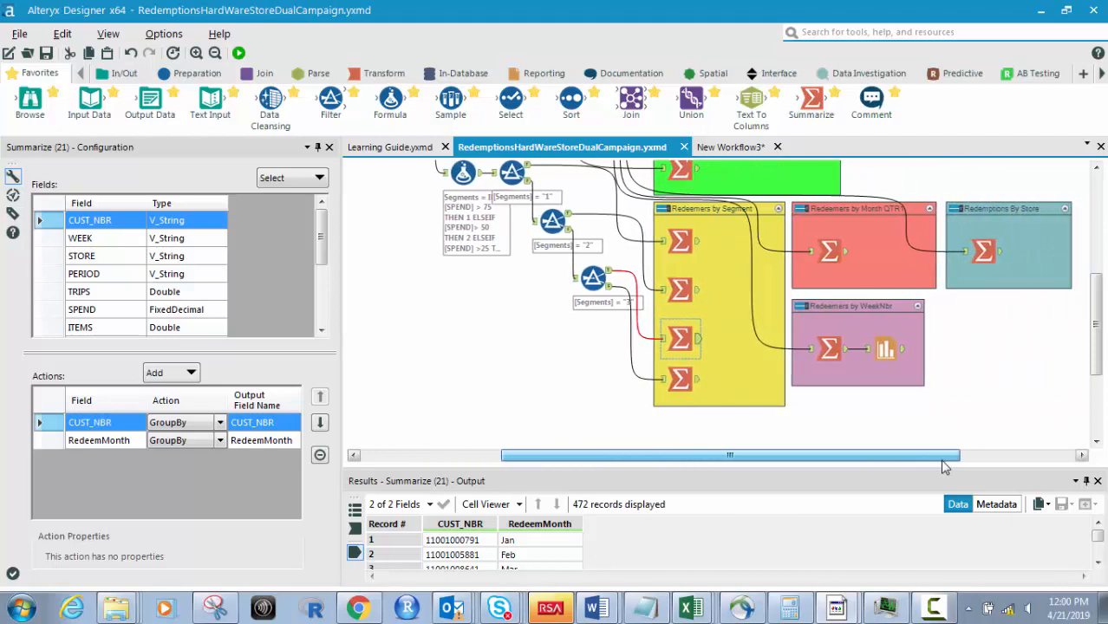
click(830, 350)
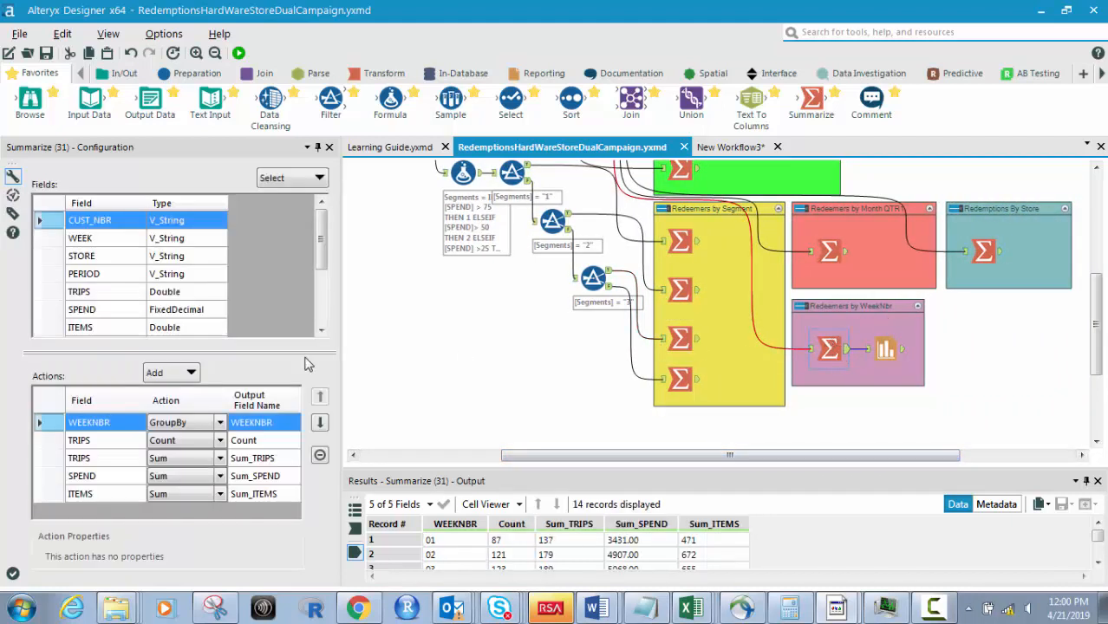
click(680, 379)
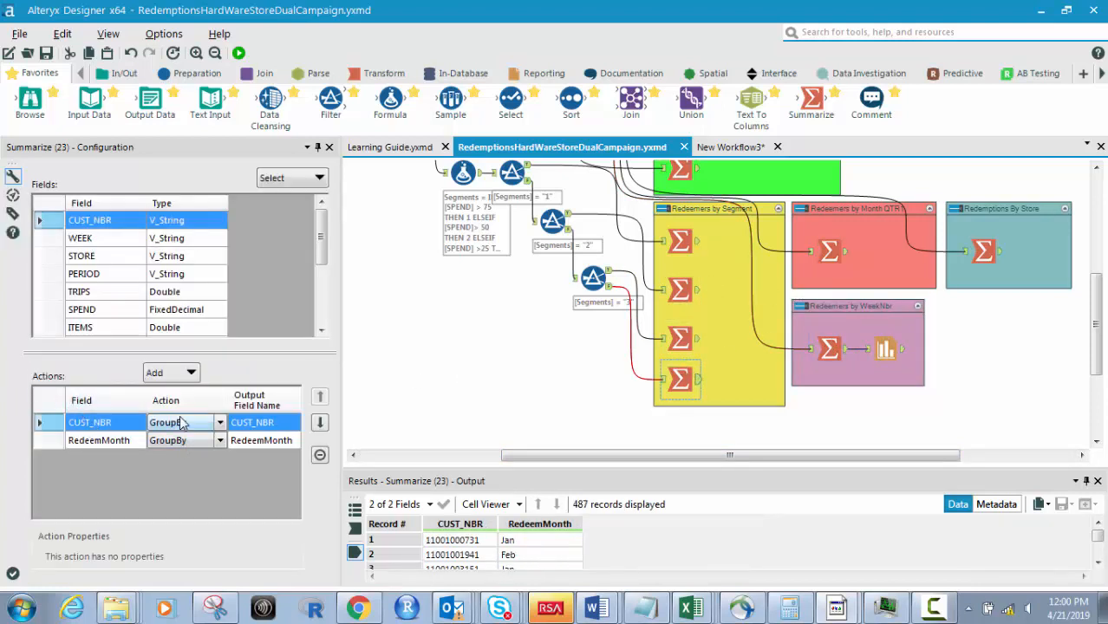
click(681, 336)
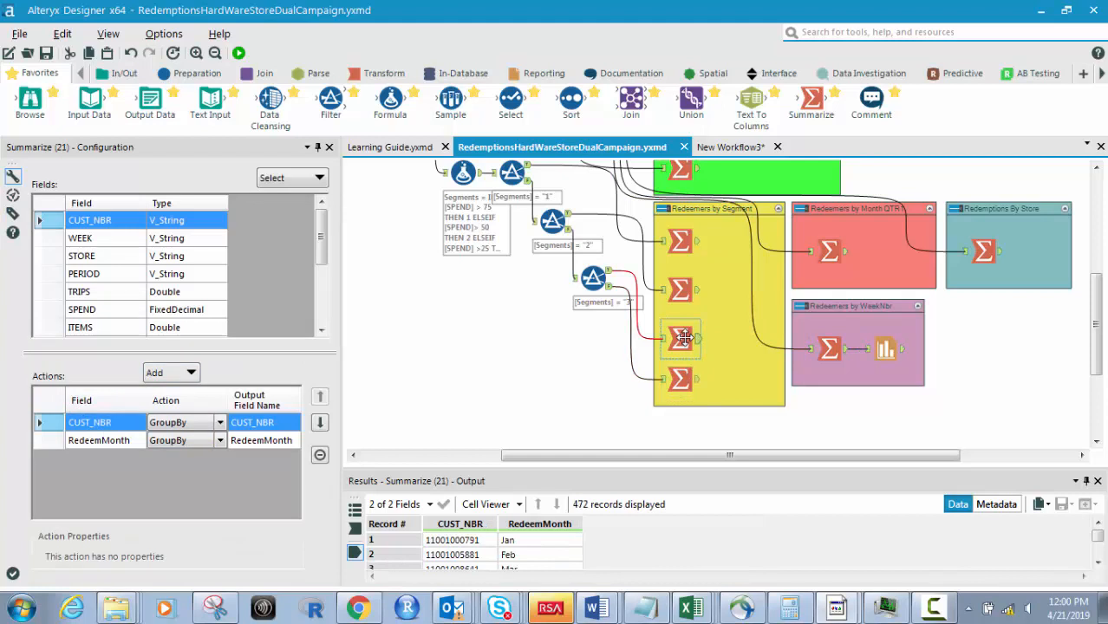
click(680, 291)
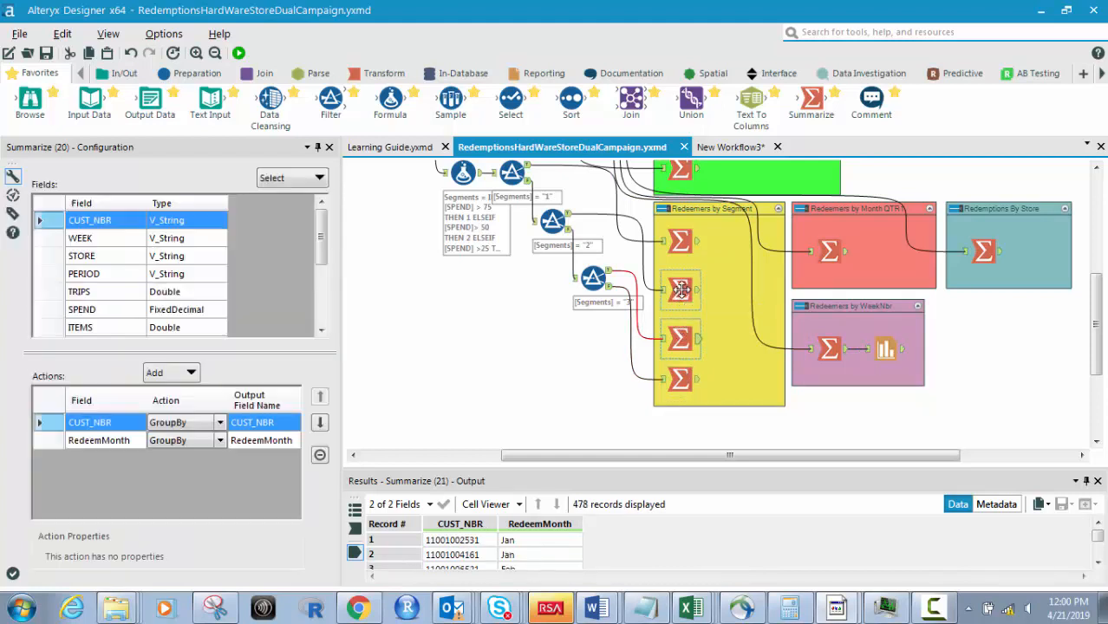
click(682, 245)
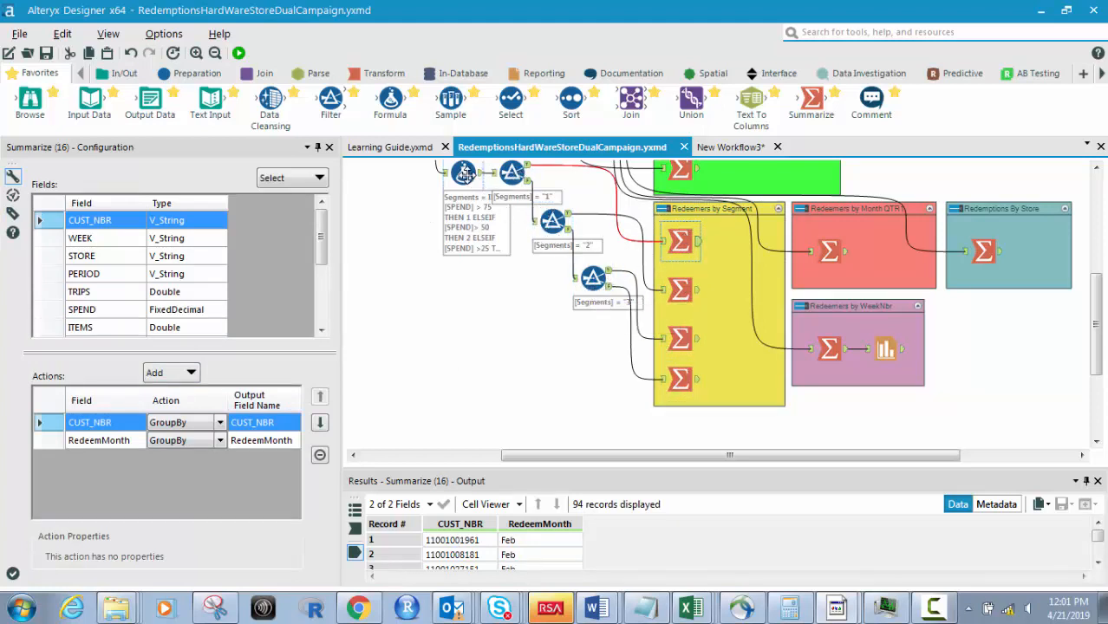
click(462, 173)
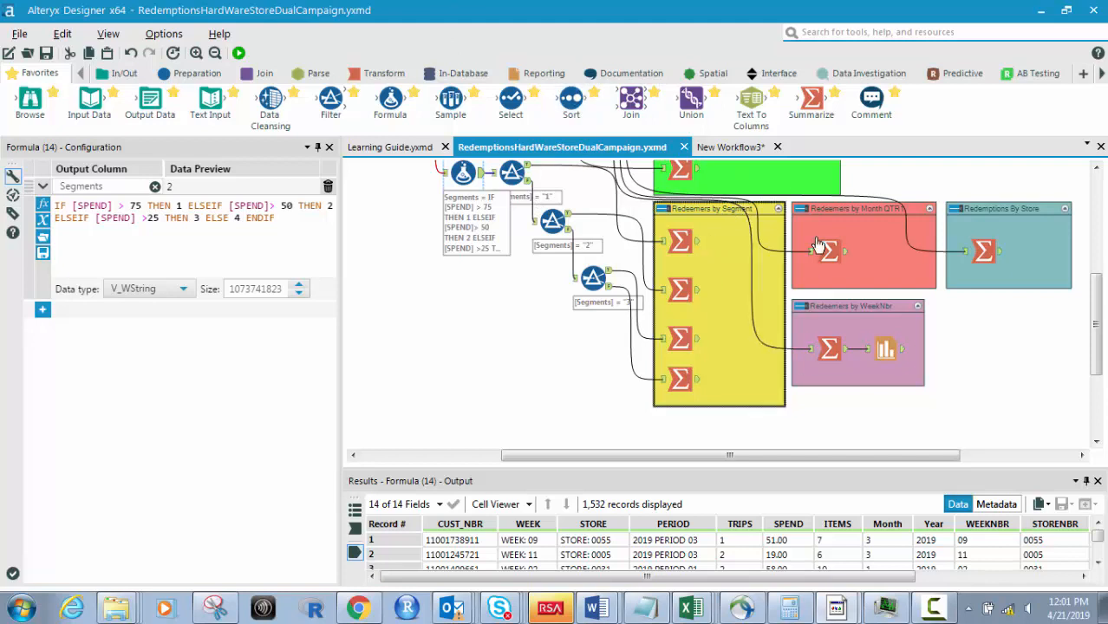
Examine the Redeemers by WeekNbr summary, reading its count, trips, spend and items through all the weeks
click(830, 349)
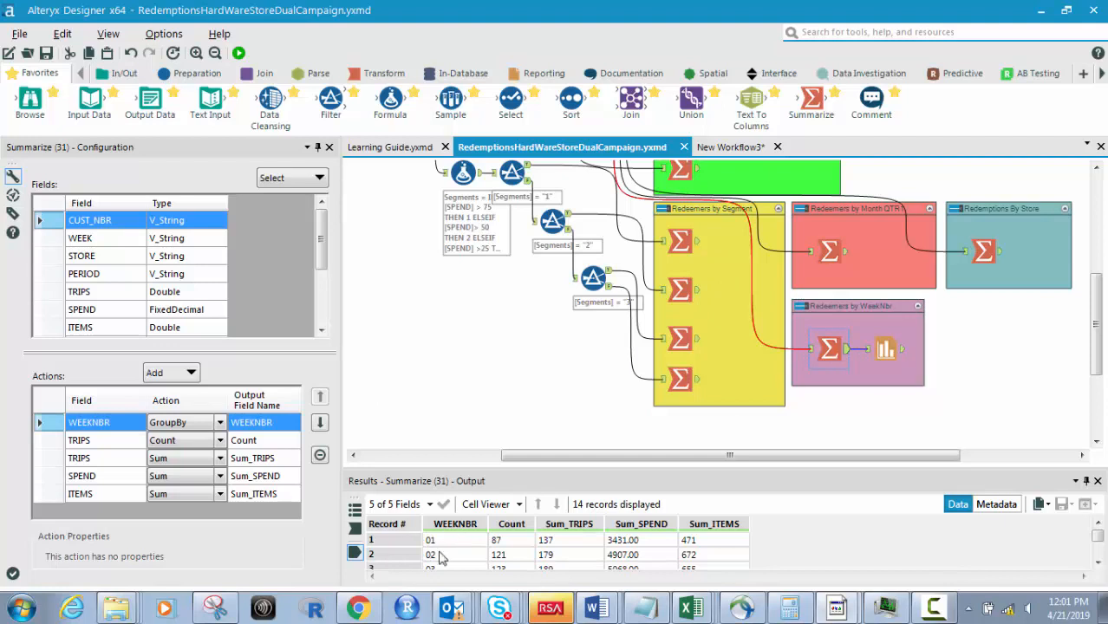
scroll(490, 555, down, 3)
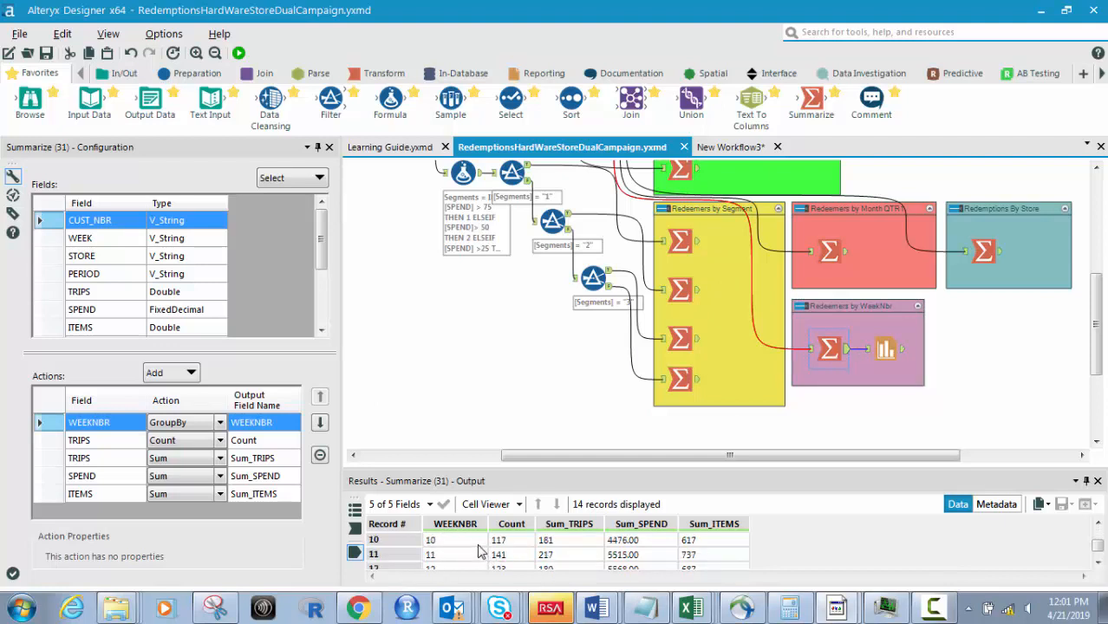
scroll(480, 549, up, 3)
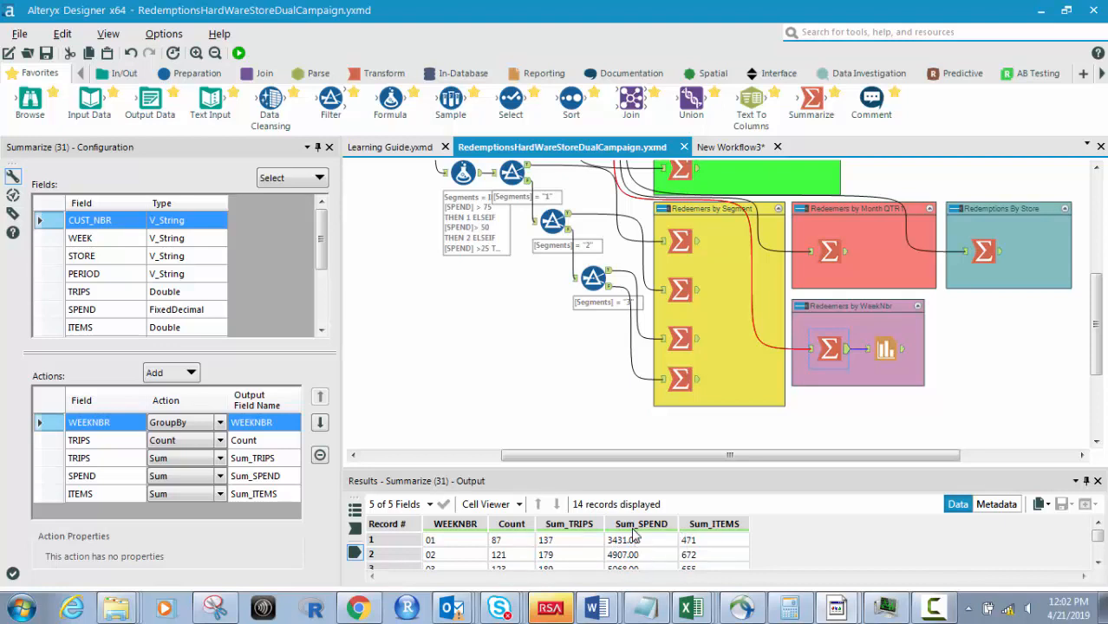
Examine the Redeemers by Month QTR1 and Redemptions By Store summaries, including the aggregation actions available, with the results area enlarged
click(847, 257)
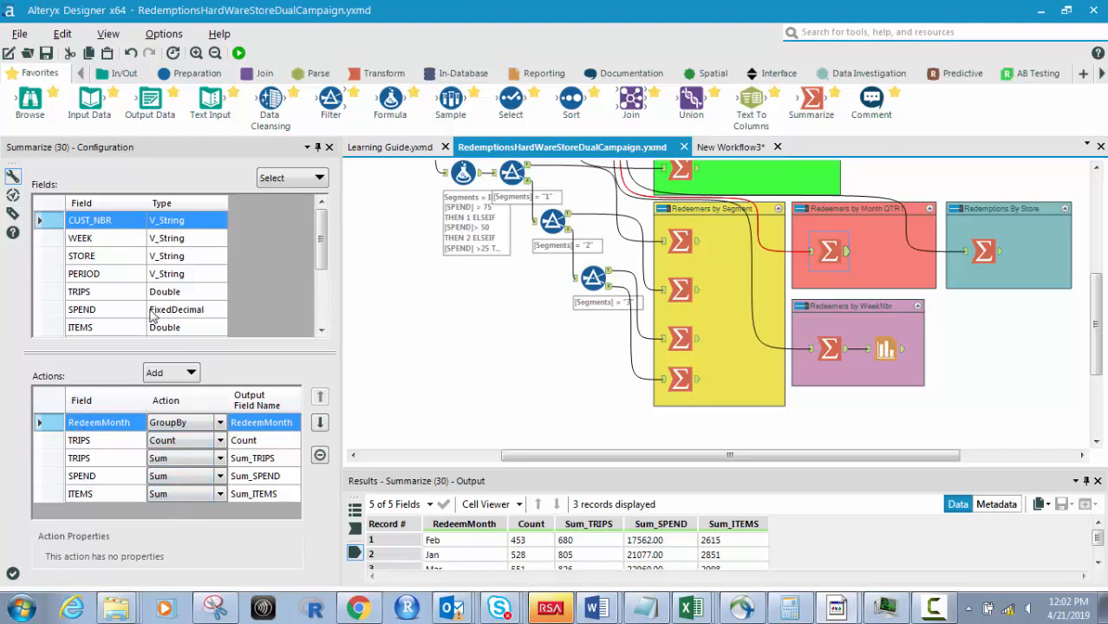
click(173, 373)
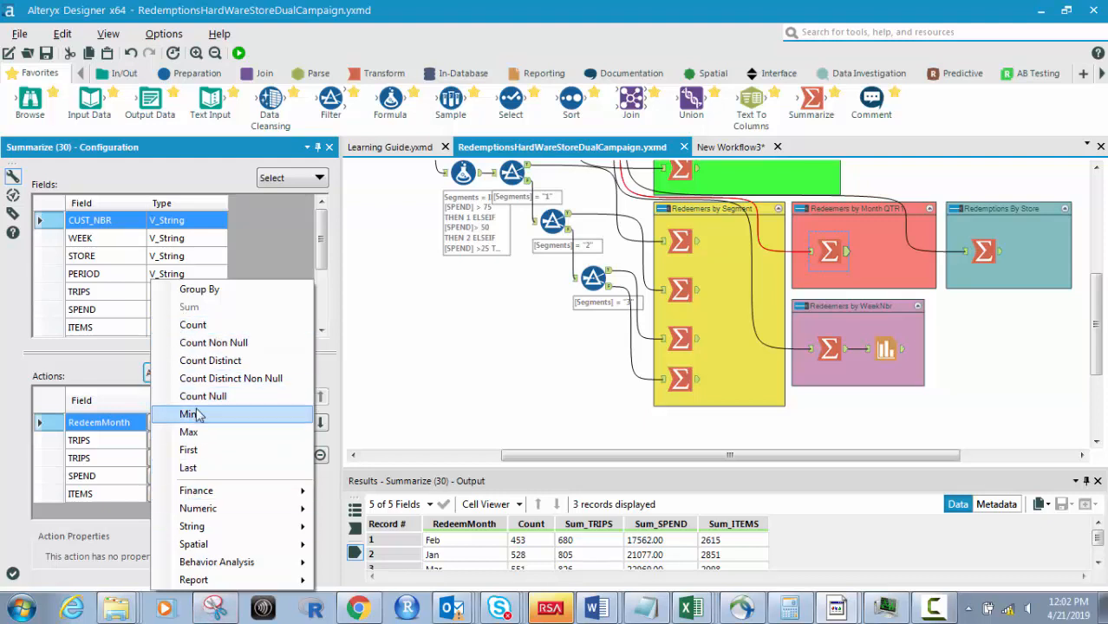
click(96, 364)
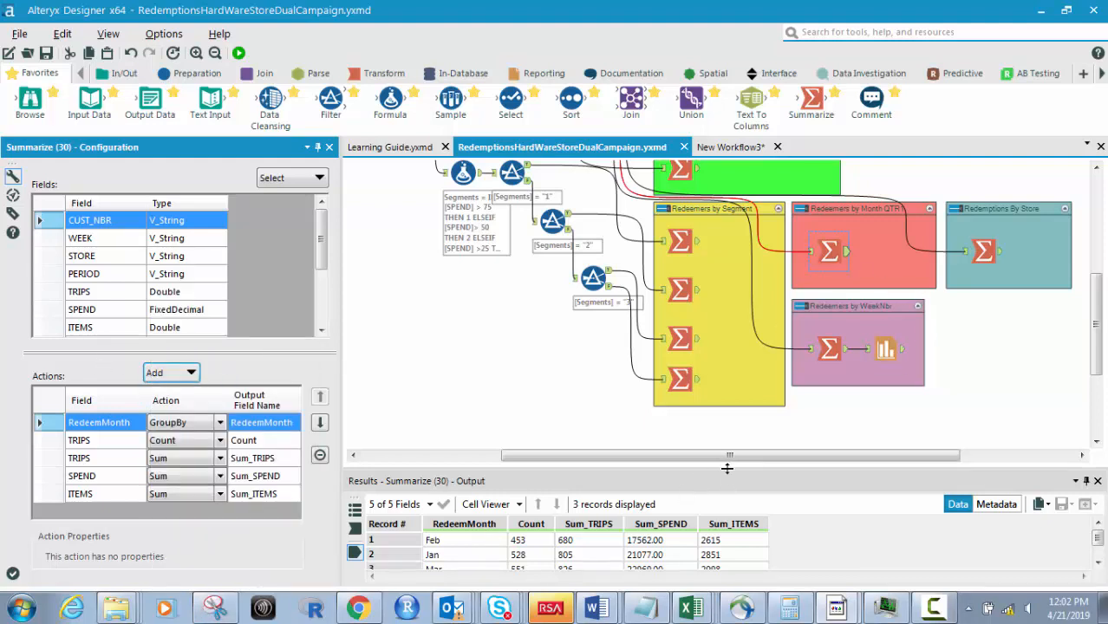
drag(727, 468, 727, 438)
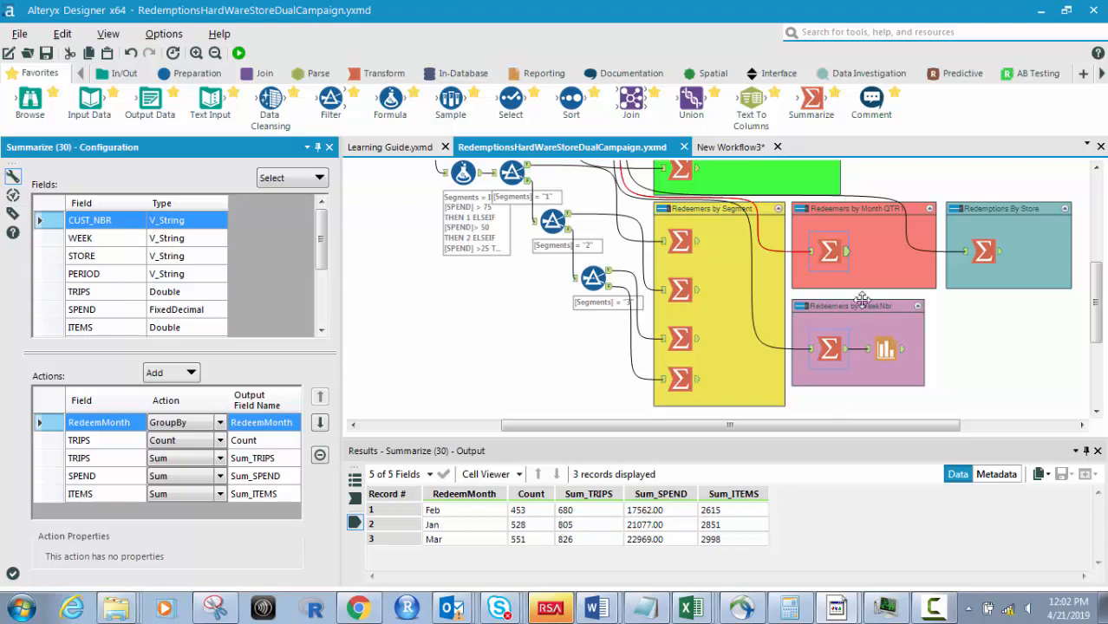
click(985, 253)
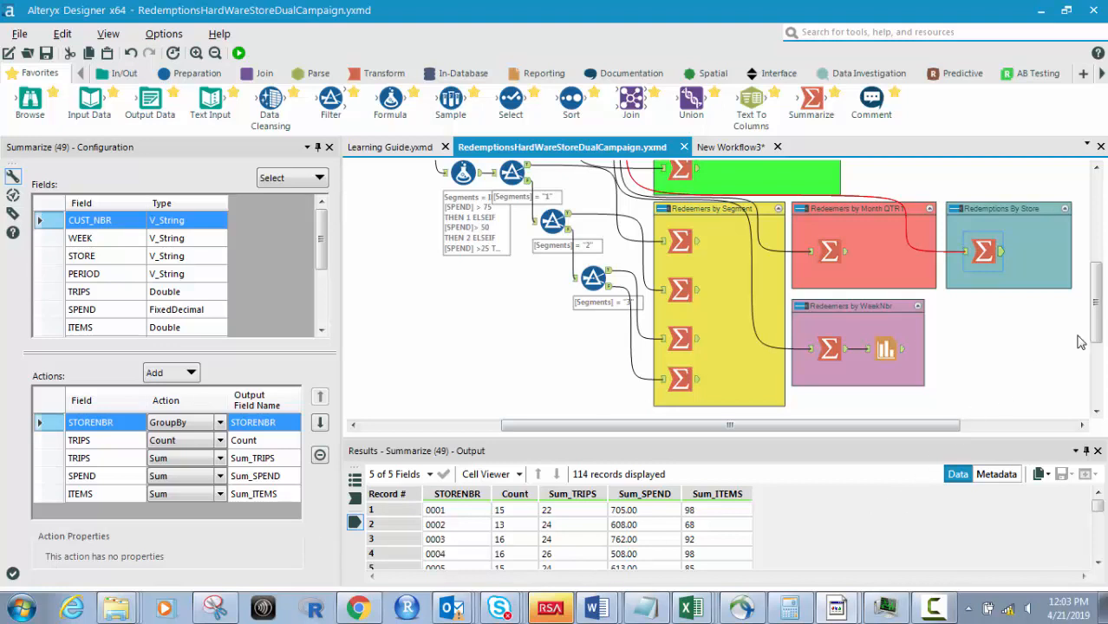
Examine the output of the Redeeming Customers with Sales QTR1 summary and the fields carried by its incoming connection
drag(1096, 290, 1097, 260)
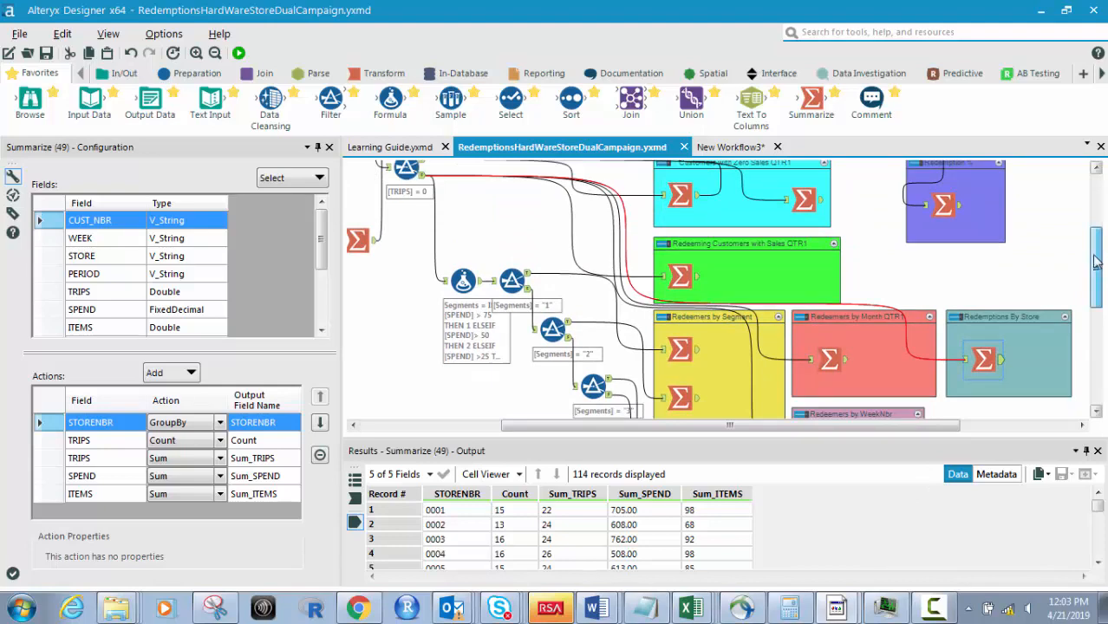
click(730, 265)
click(702, 280)
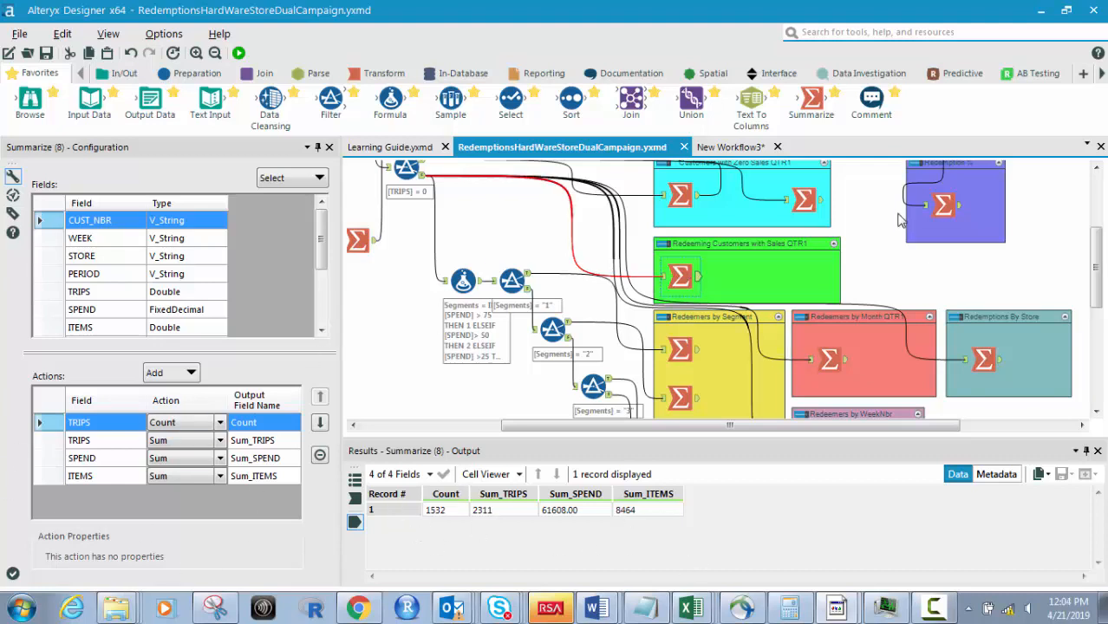
click(683, 265)
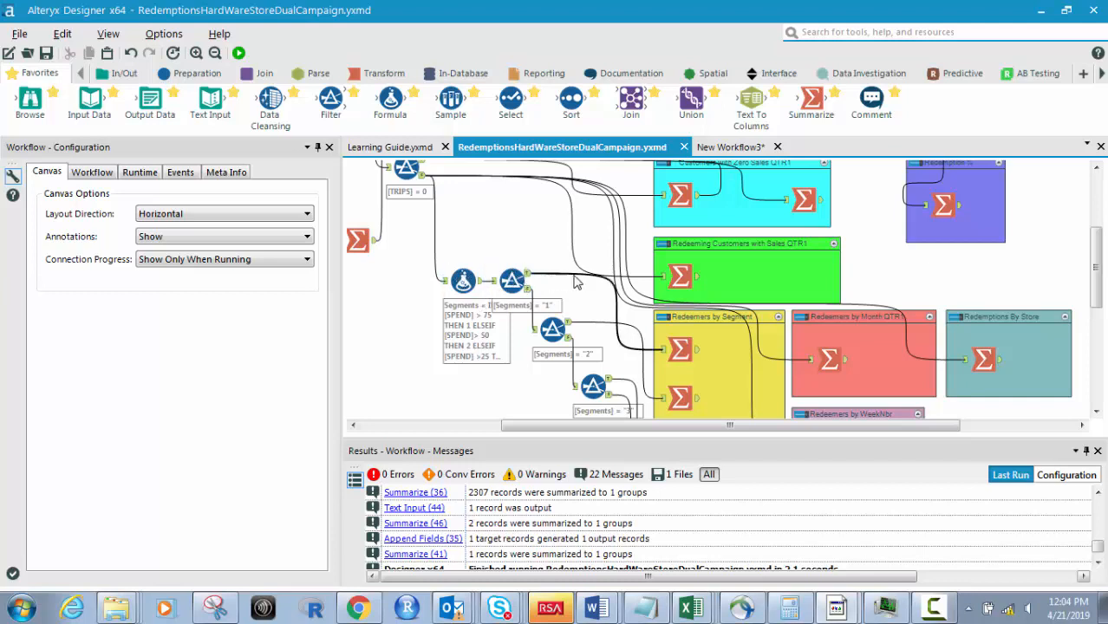
click(652, 282)
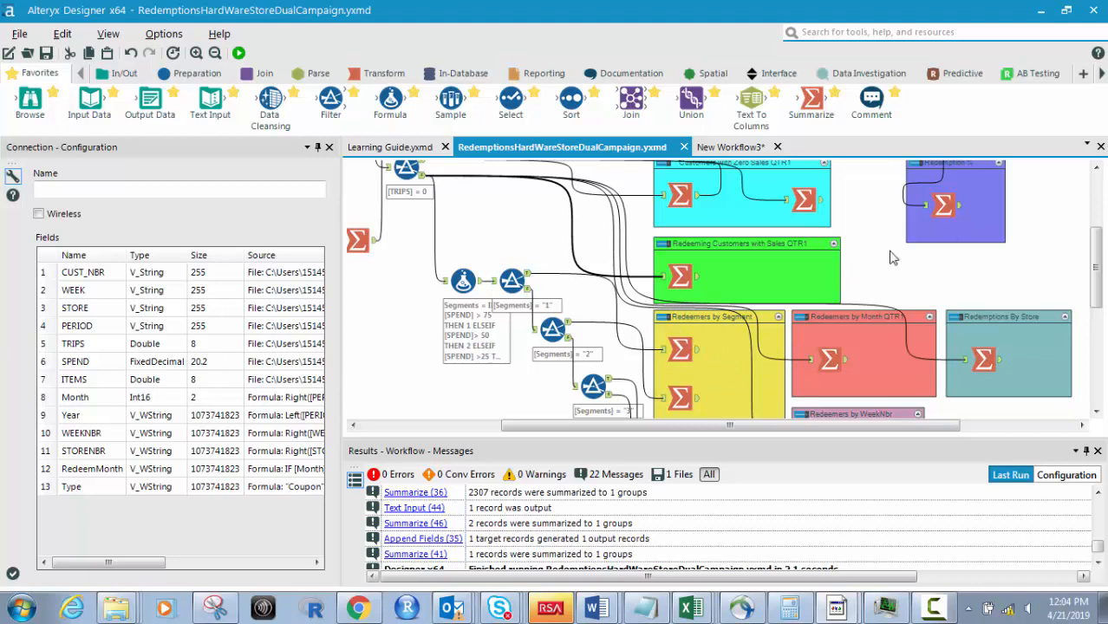
click(852, 257)
Compare the customer-level and total summaries in the Customers with Zero Sales QTR1 container
scroll(852, 257, up, 3)
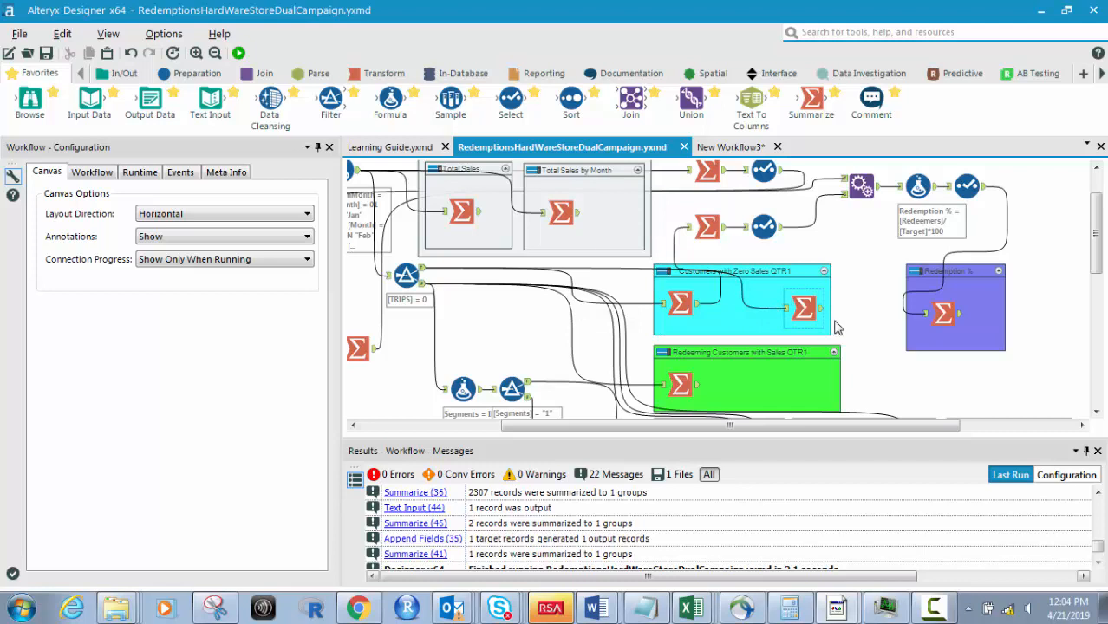
scroll(832, 324, down, 1)
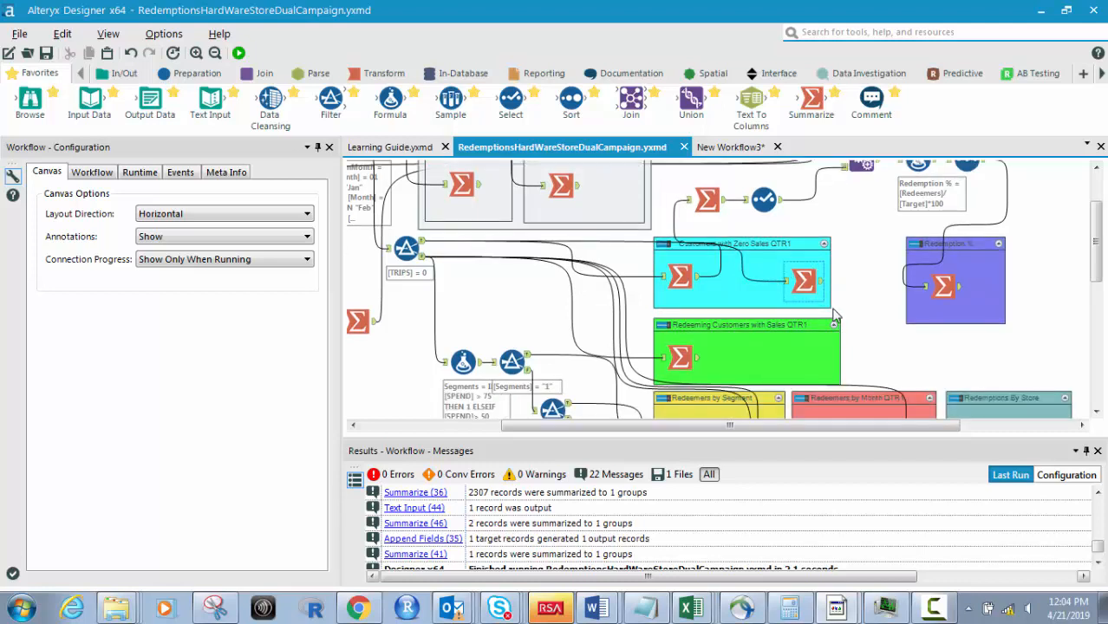
scroll(848, 317, up, 2)
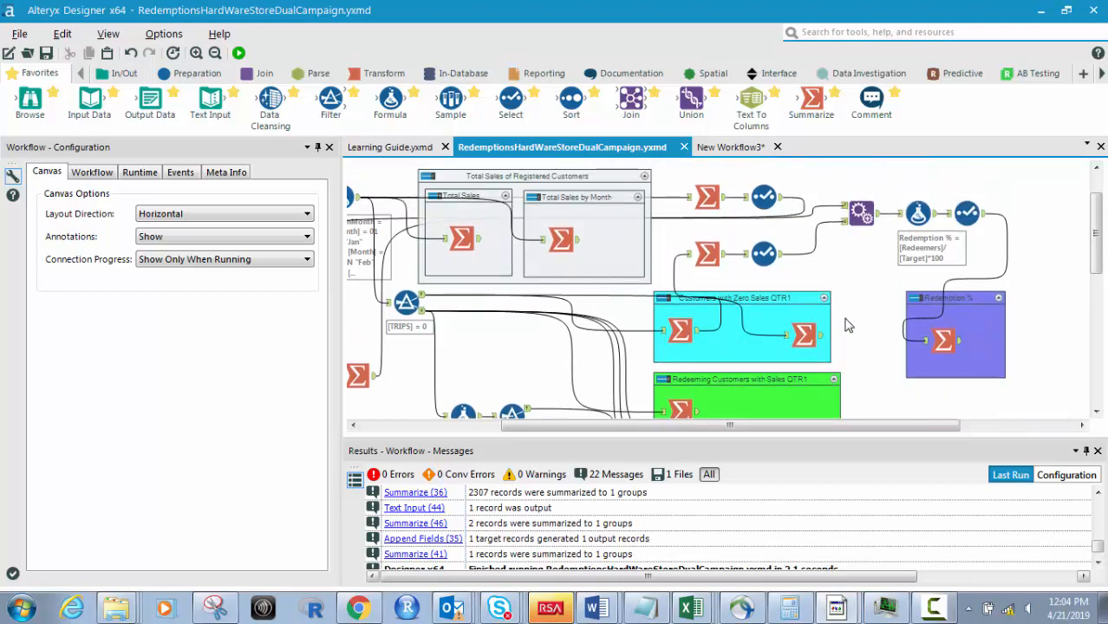
scroll(847, 321, down, 2)
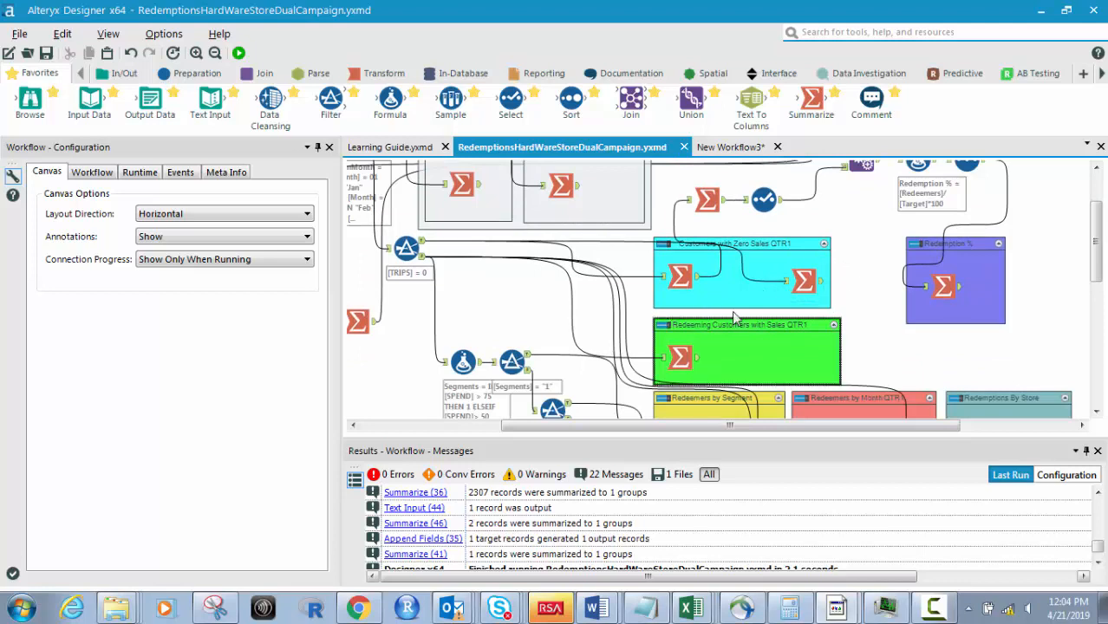
click(820, 284)
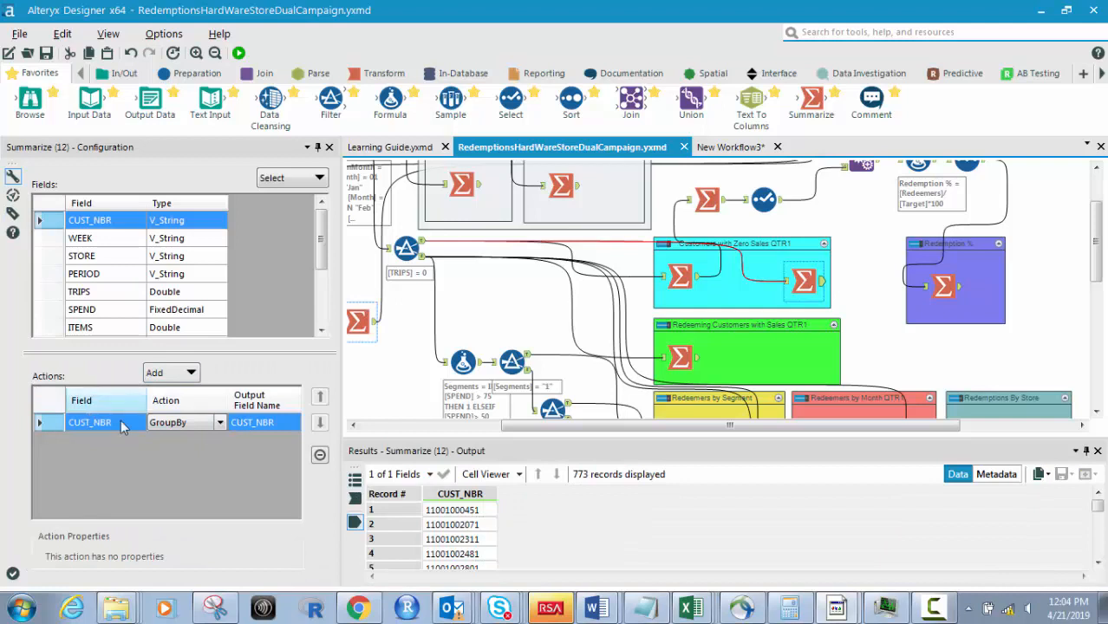
click(698, 276)
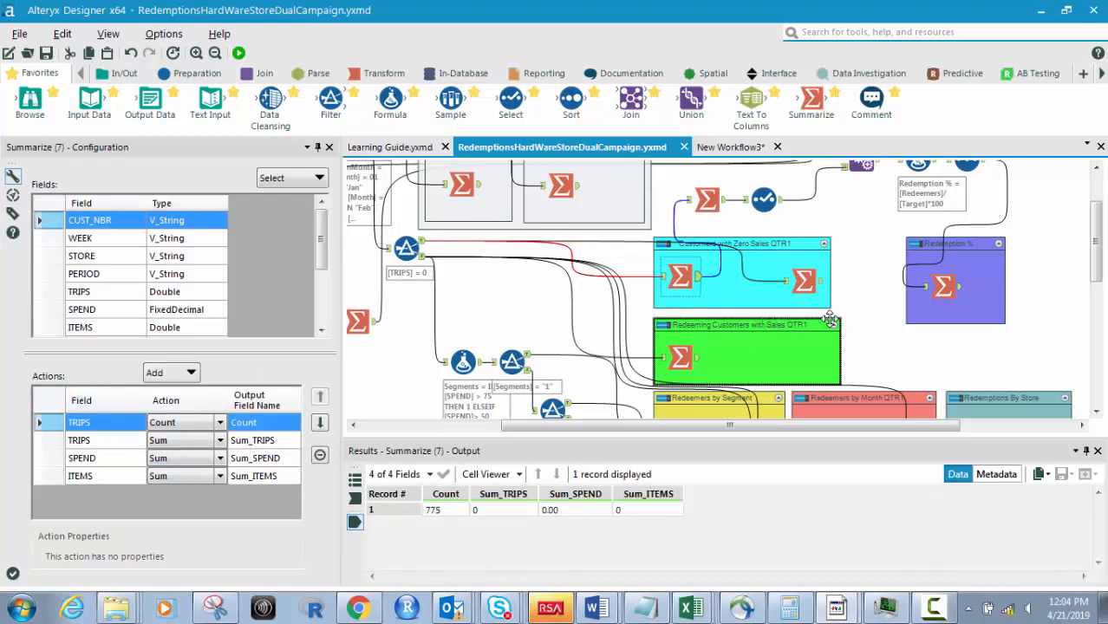
Review the month and store redemption summaries again and show the Transform tool category that contains Summarize
scroll(780, 347, down, 2)
click(848, 361)
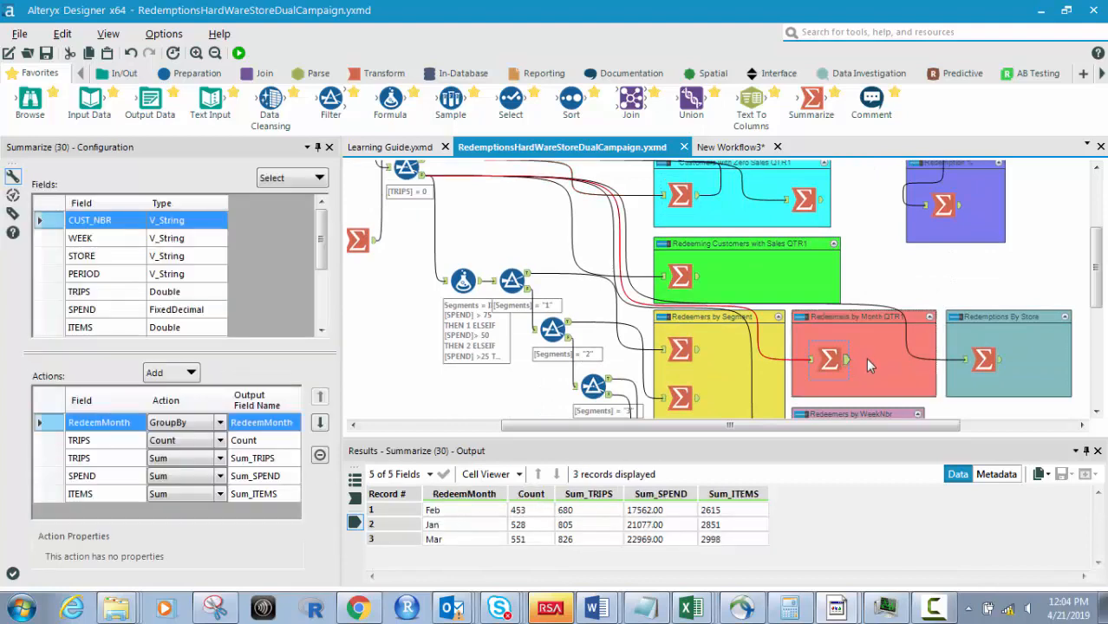
click(1000, 367)
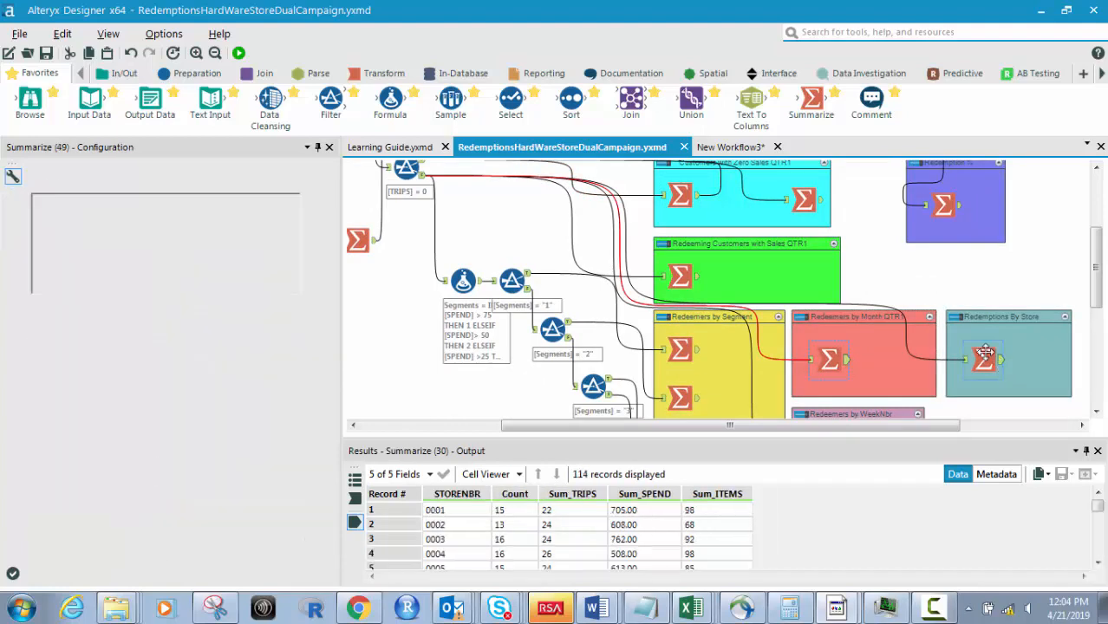
click(379, 76)
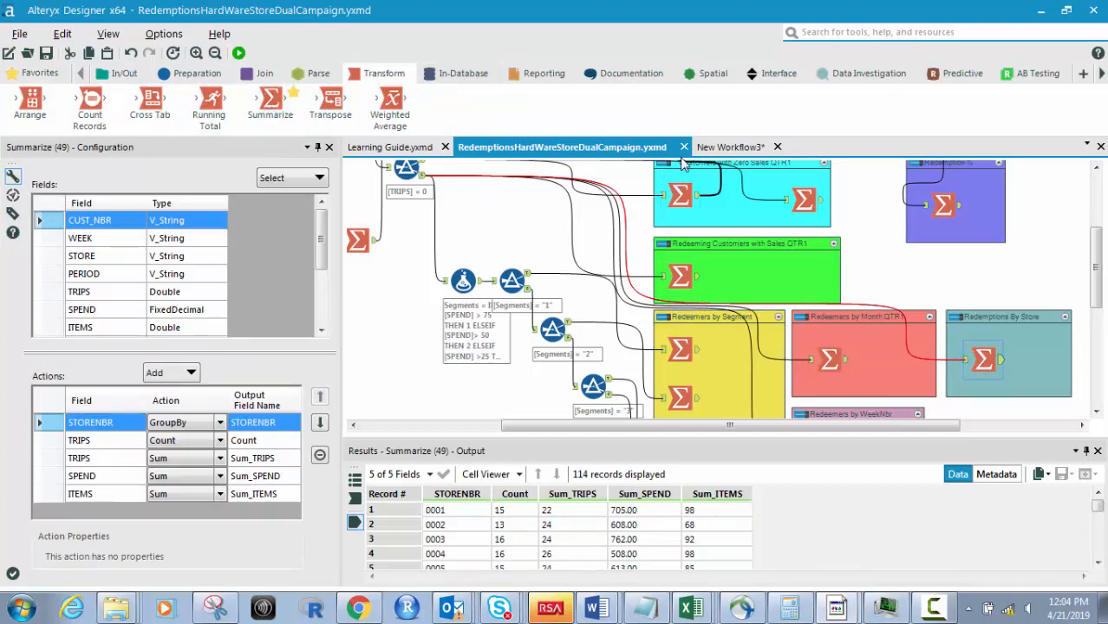
click(977, 417)
Trace the flow from the [TRIPS] = 0 filter to the summary containers and review the Segments formula
scroll(954, 407, down, 3)
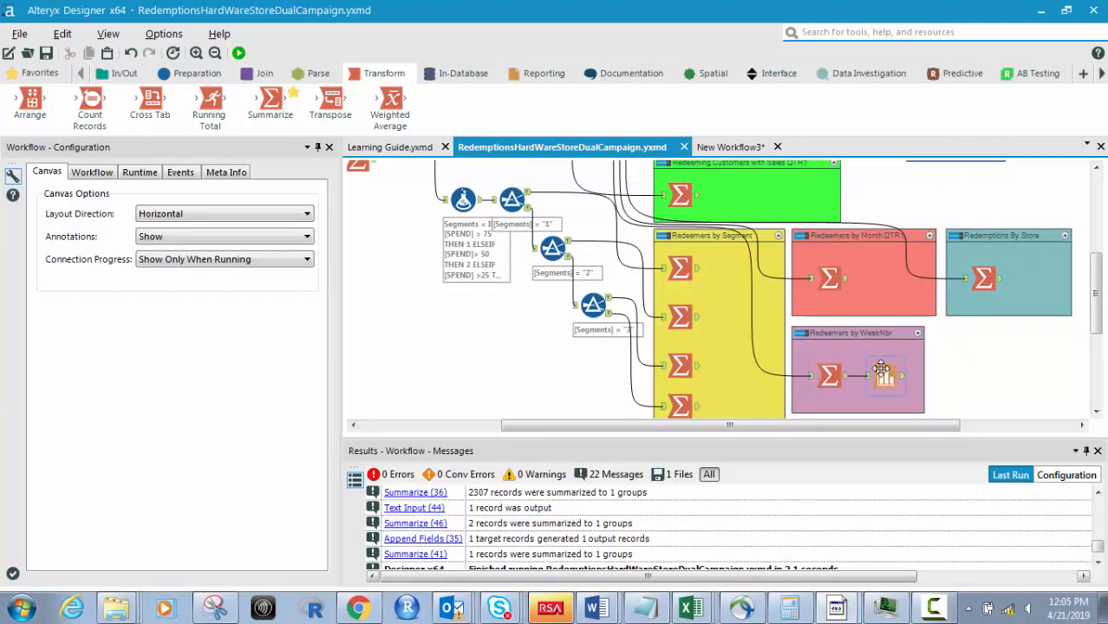
scroll(977, 385, up, 2)
scroll(919, 243, up, 1)
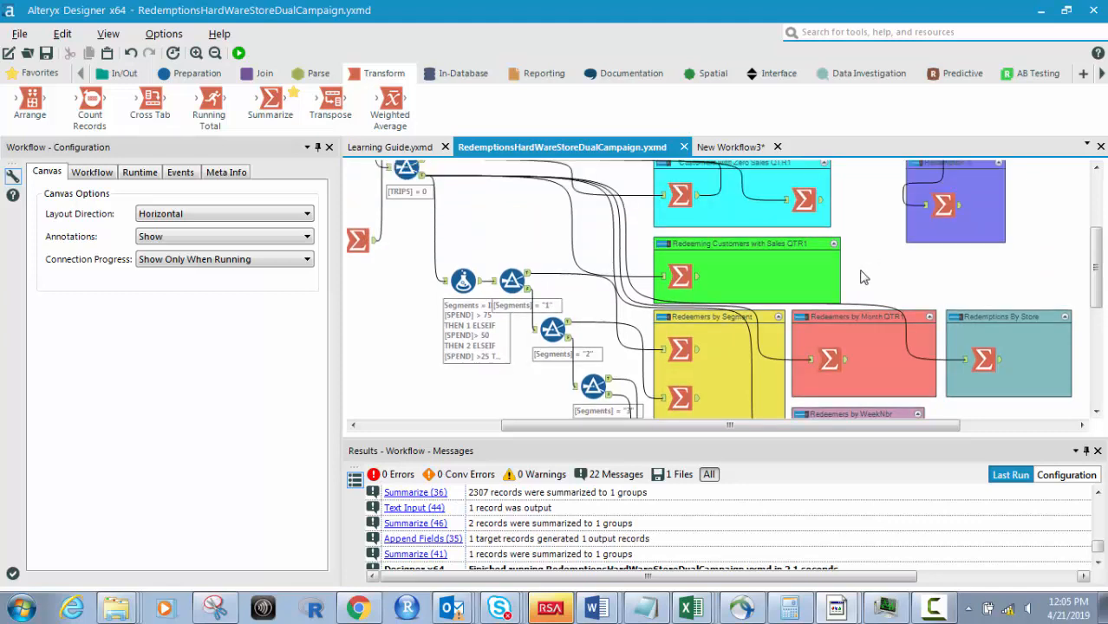
scroll(876, 260, down, 4)
scroll(832, 330, up, 4)
scroll(796, 384, up, 2)
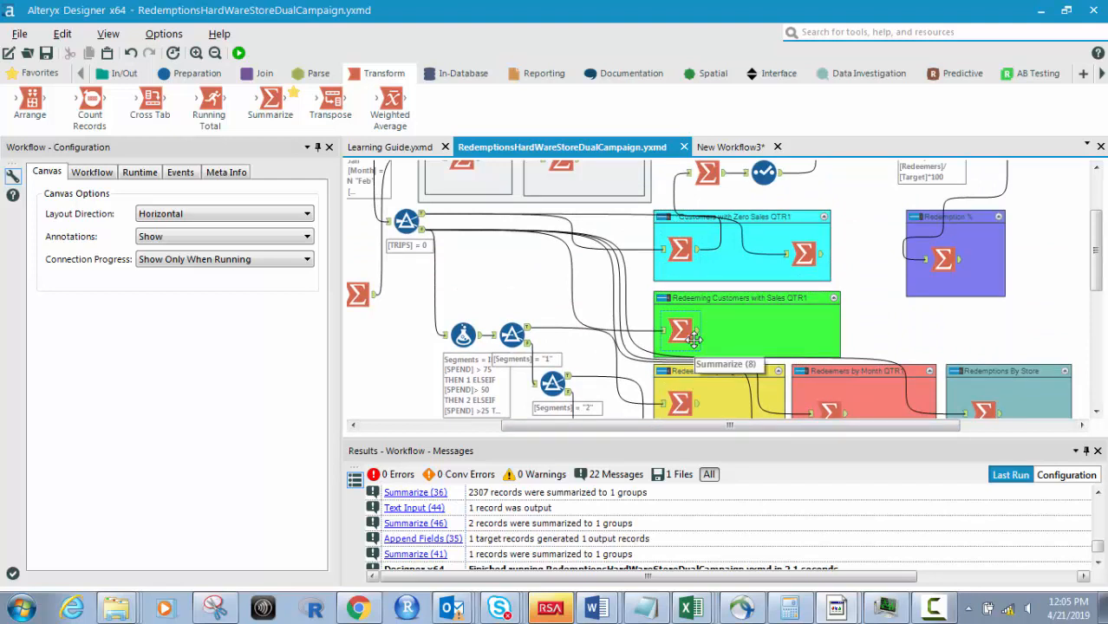
scroll(954, 373, down, 5)
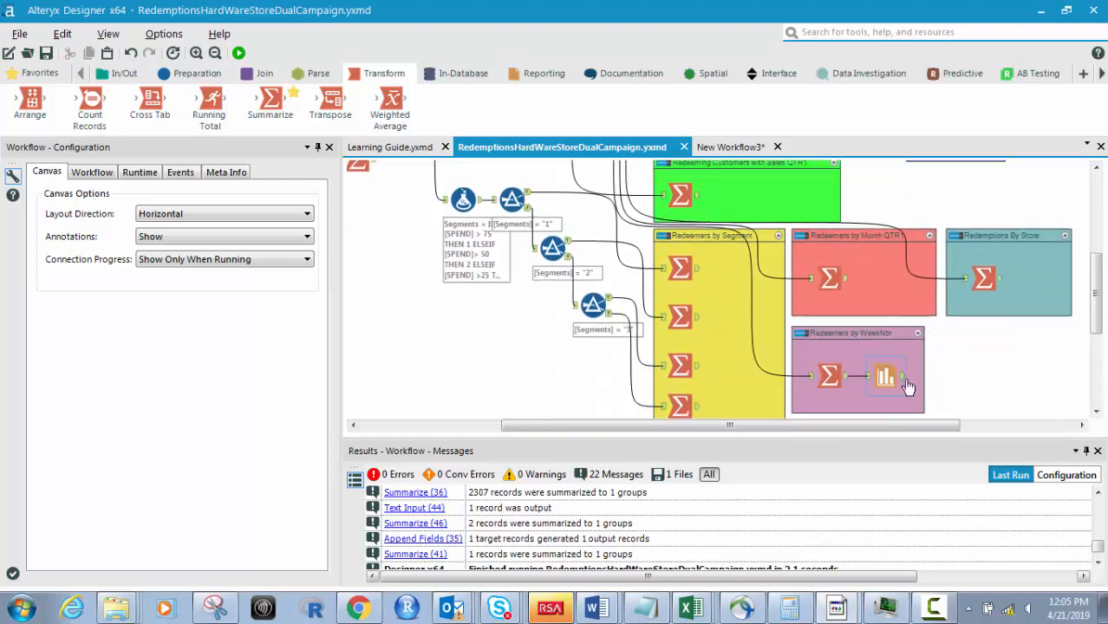
scroll(606, 321, up, 6)
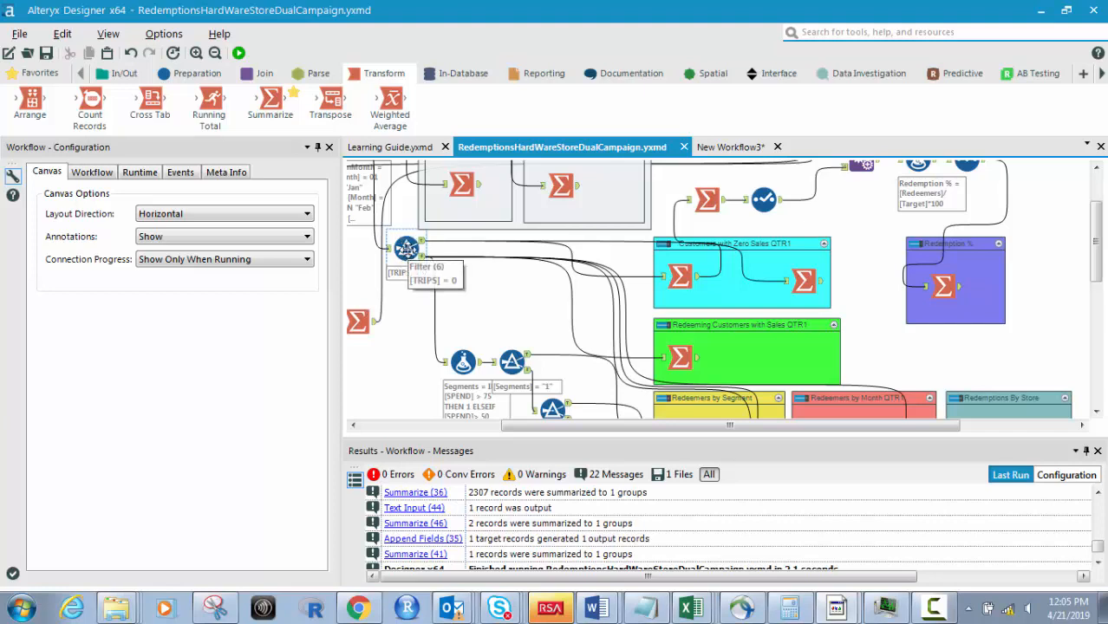
click(464, 361)
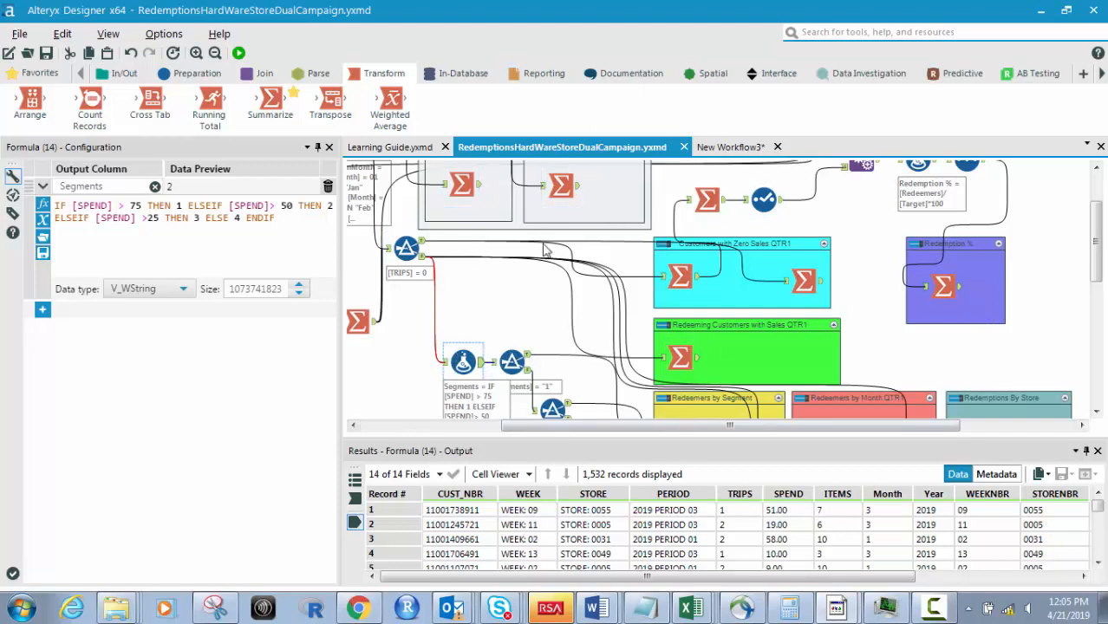
Review the workflow from its summary containers back to its start and examine the HardwareStoreSalesSpringMailer2019.xlsx input data
scroll(485, 216, up, 3)
scroll(691, 256, down, 6)
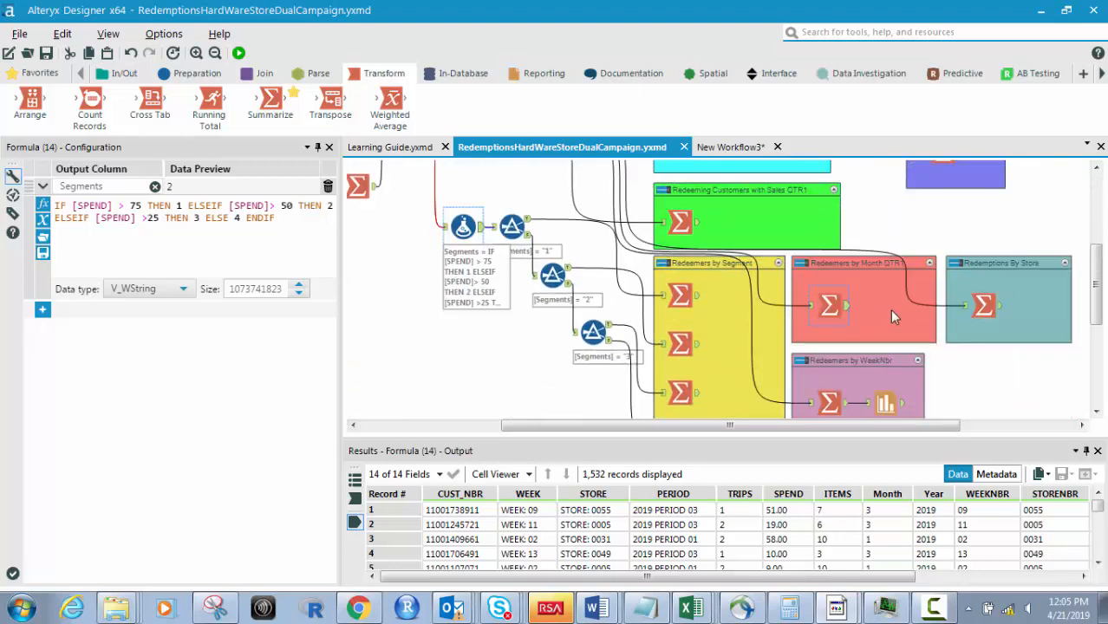
scroll(682, 236, up, 5)
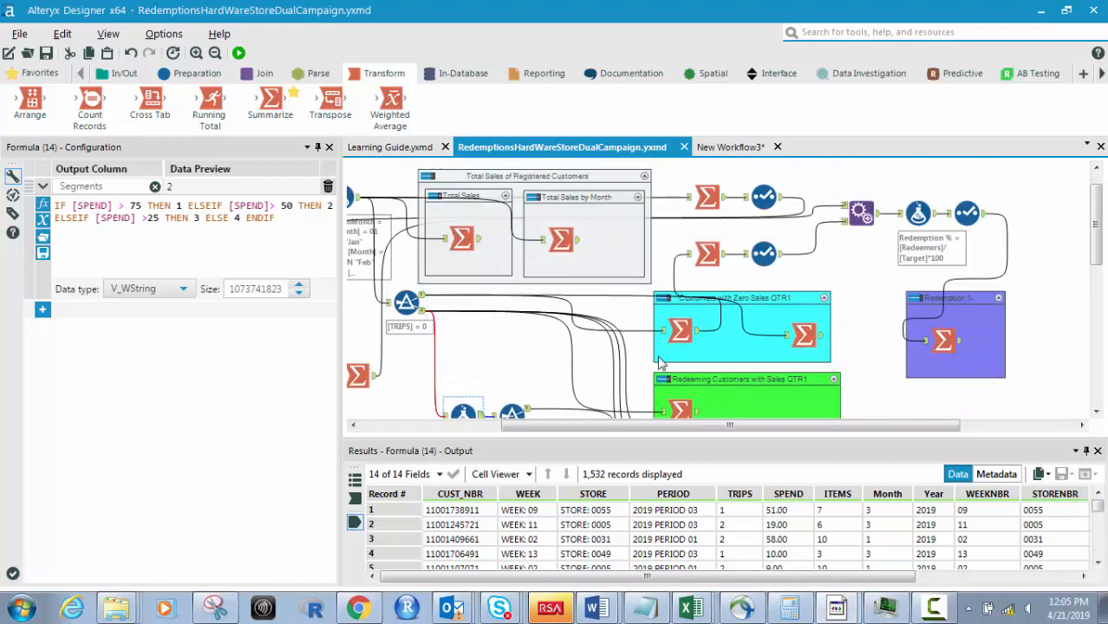
drag(572, 425, 462, 438)
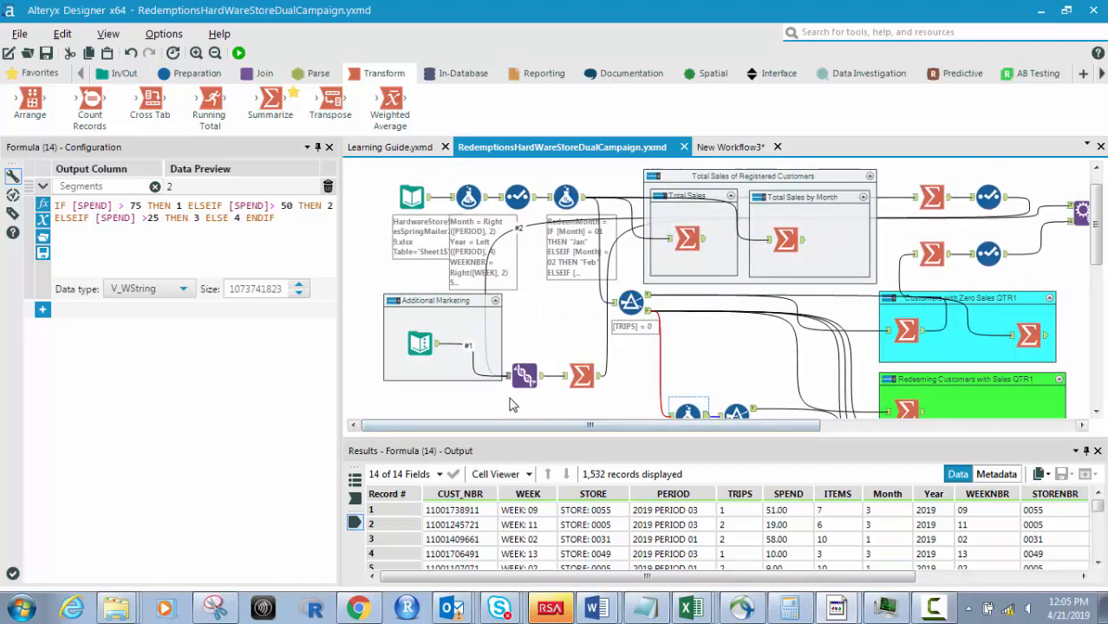
drag(784, 426, 929, 449)
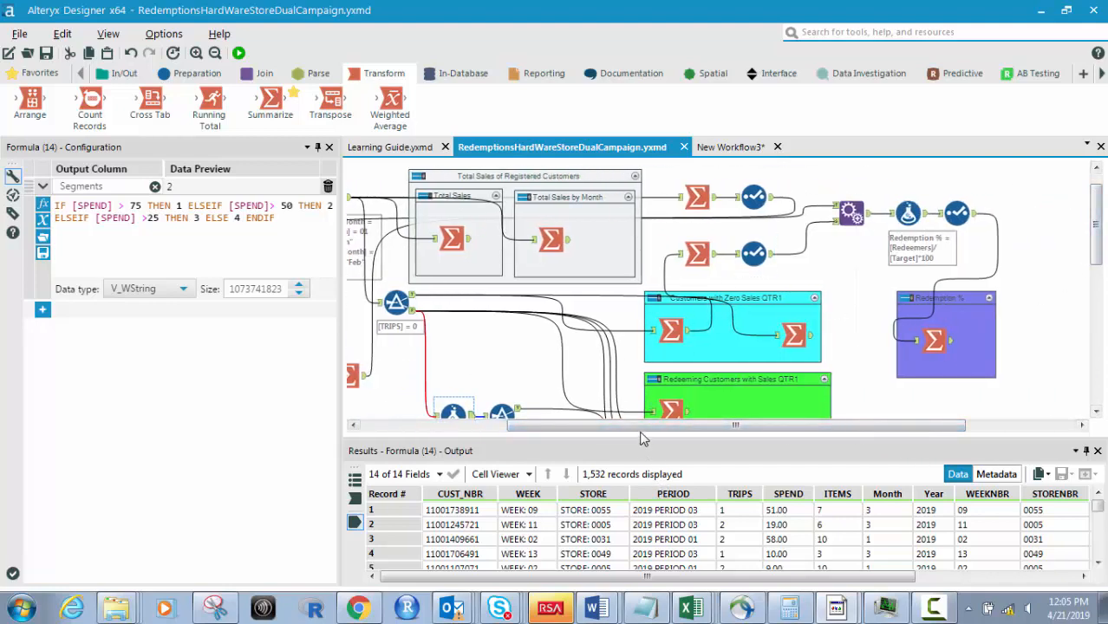
drag(555, 426, 337, 434)
click(411, 196)
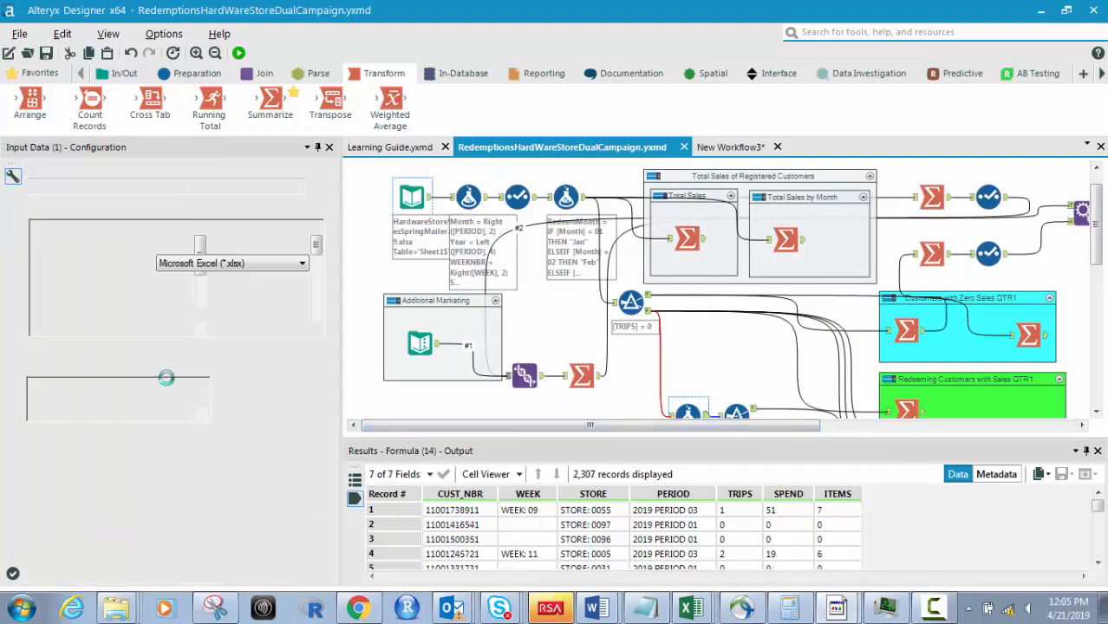
drag(130, 567, 101, 572)
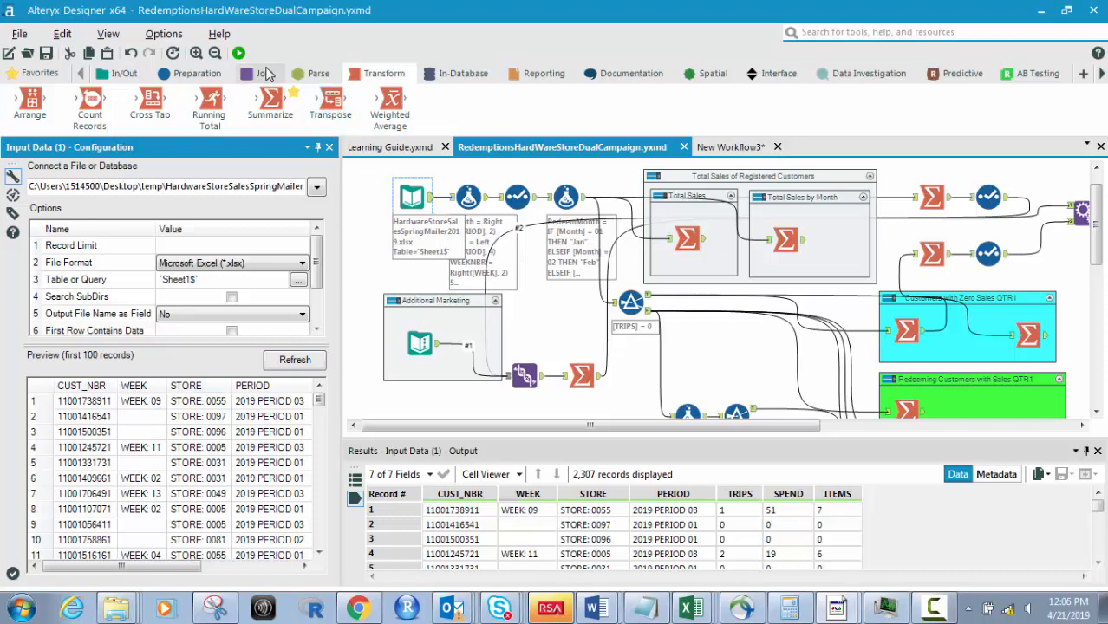
Run the workflow, dismiss the completion message and examine the output of the Redemption % summary
click(239, 54)
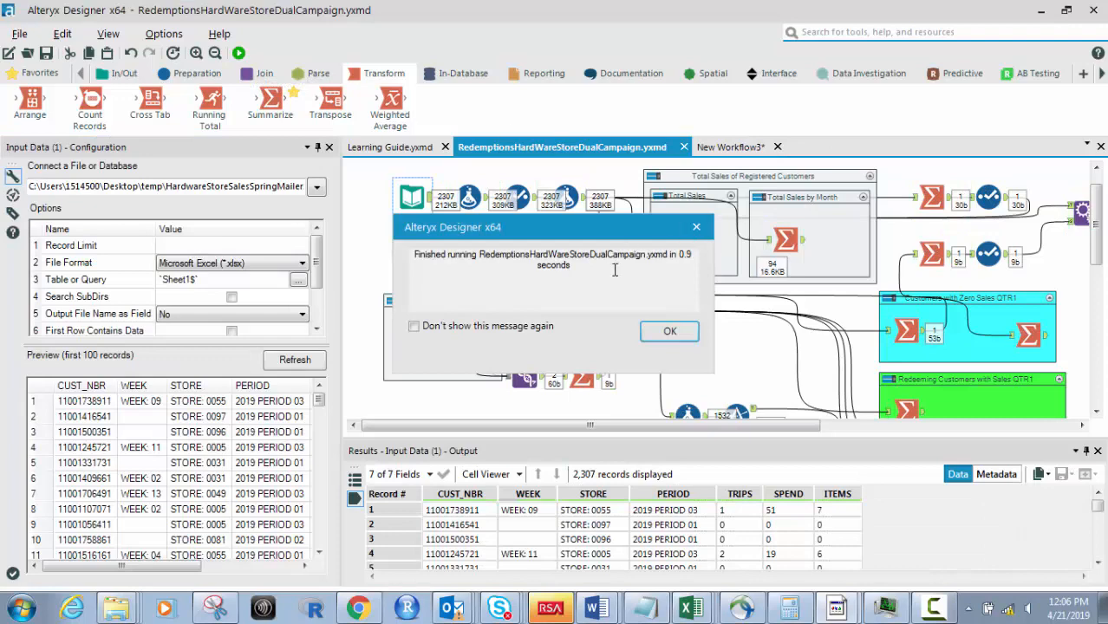
click(696, 227)
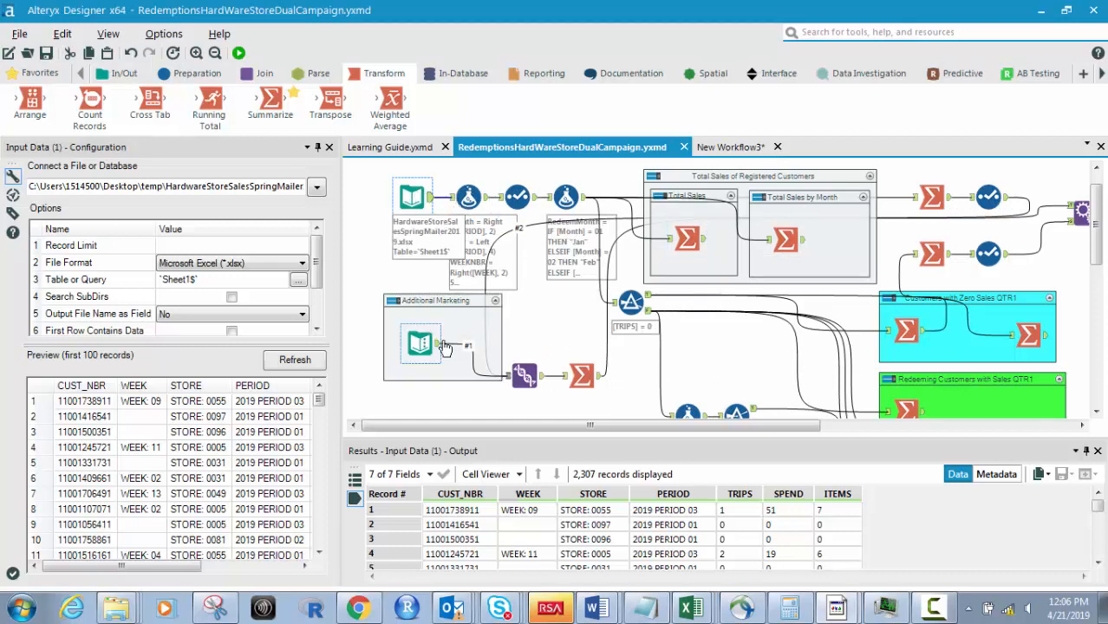
drag(627, 426, 776, 425)
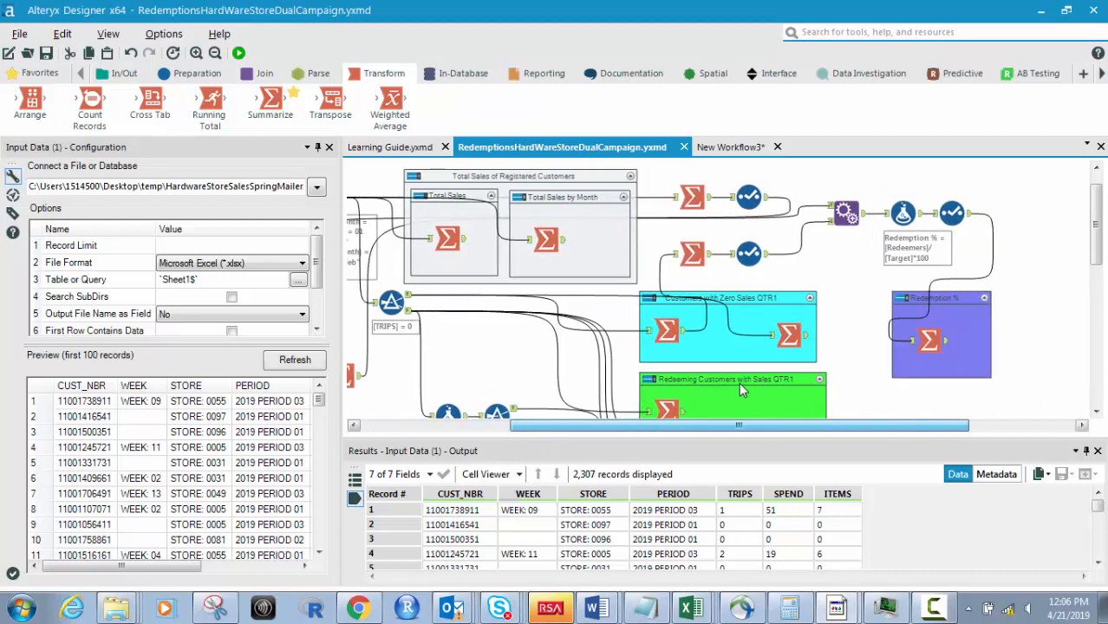
click(928, 340)
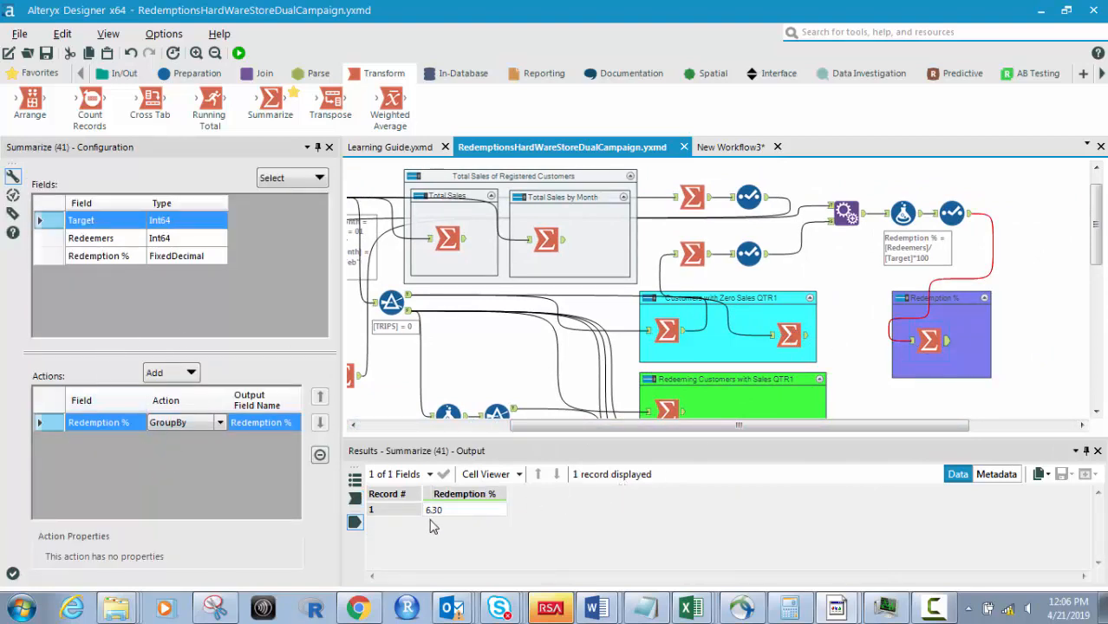
Examine the text input in the Additional Marketing container and show the In/Out tool category that contains Text Input
drag(643, 424, 446, 405)
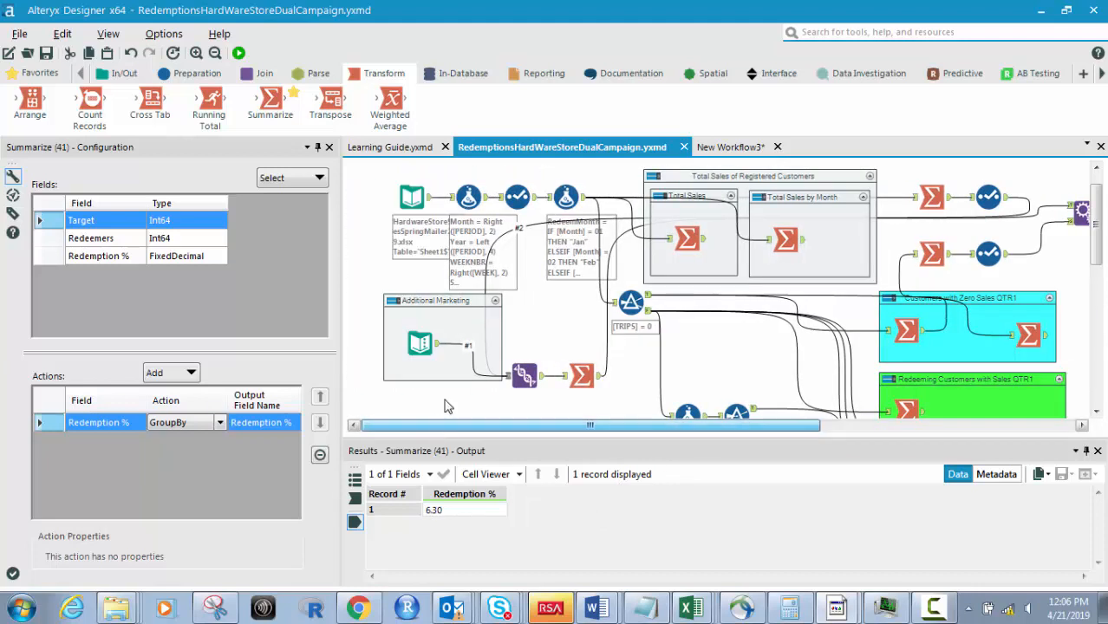
click(417, 339)
click(121, 73)
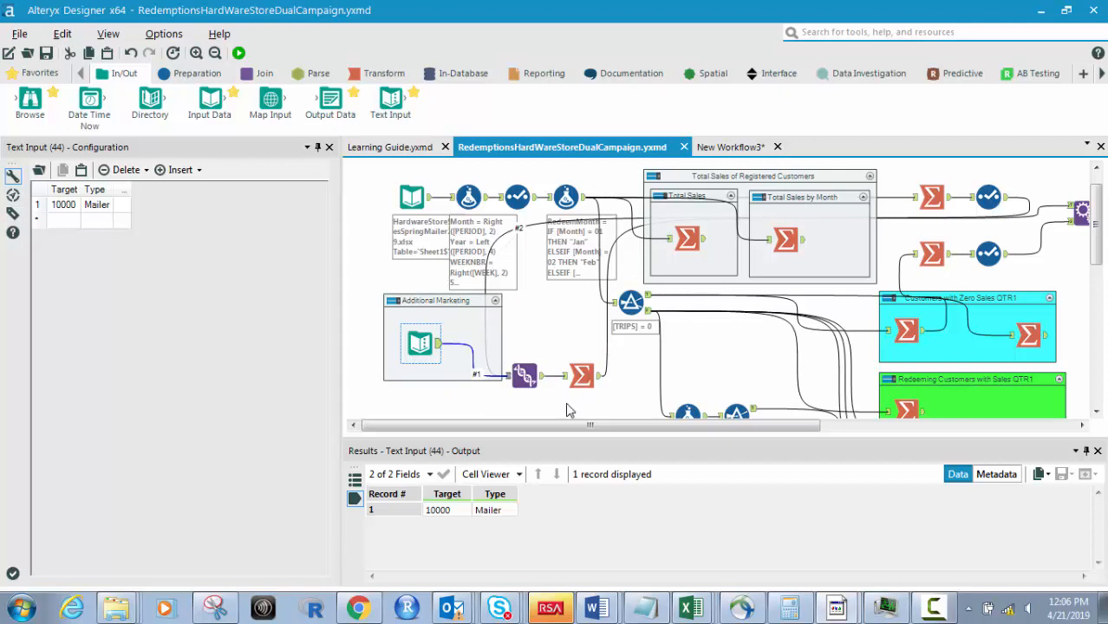
drag(553, 426, 709, 425)
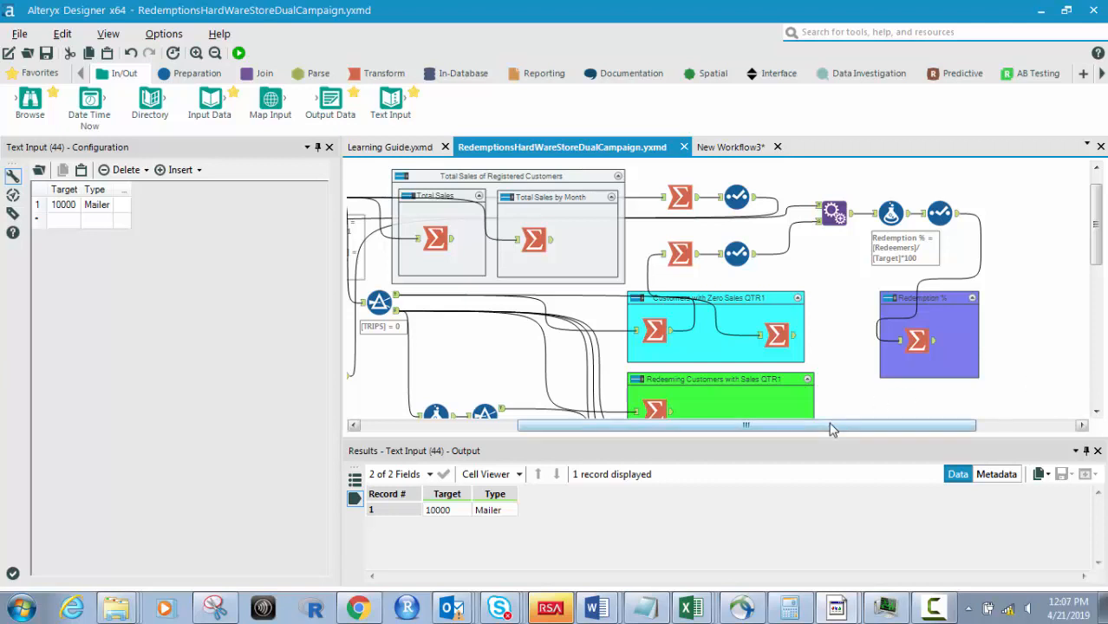
drag(829, 426, 673, 426)
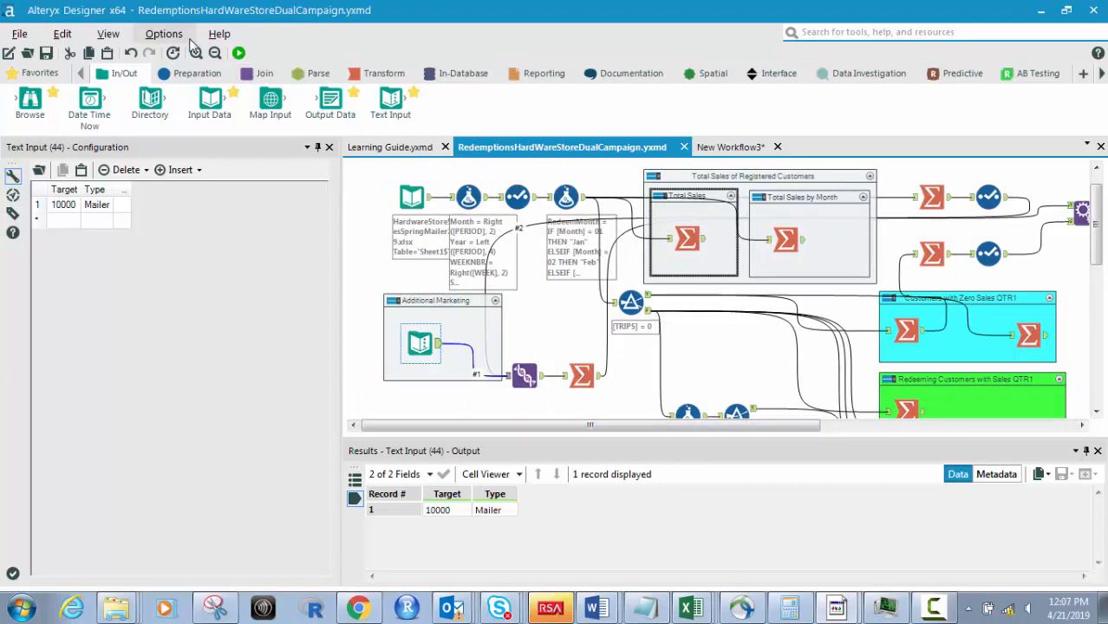
Enlarge the canvas area to fit the whole workflow and review the Additional Marketing text input against the Redemption % summary
click(215, 53)
click(215, 53)
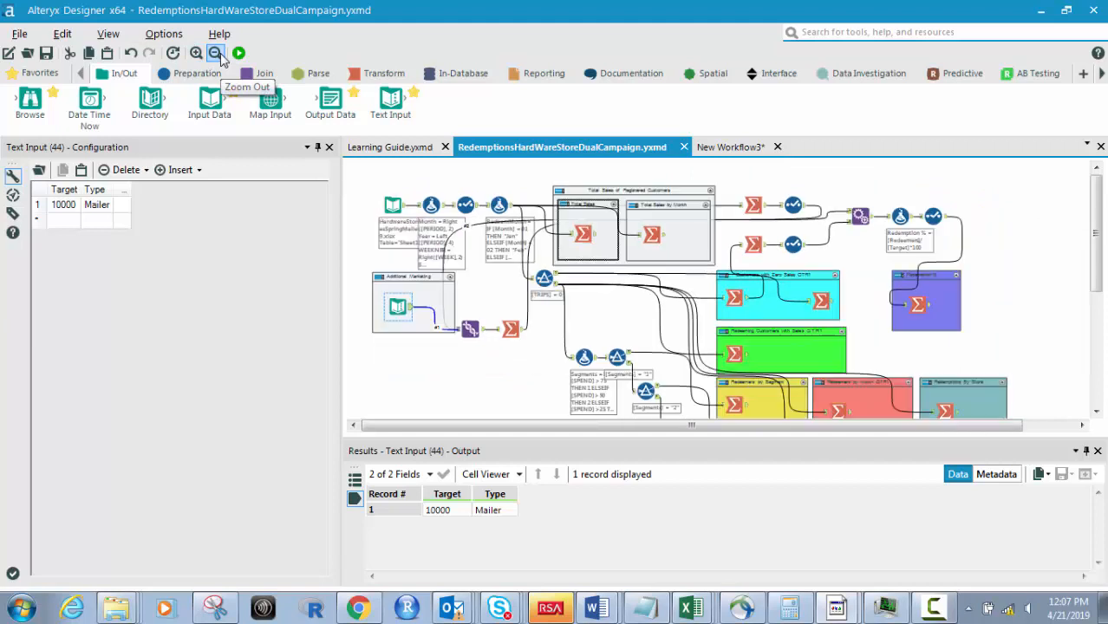
click(215, 53)
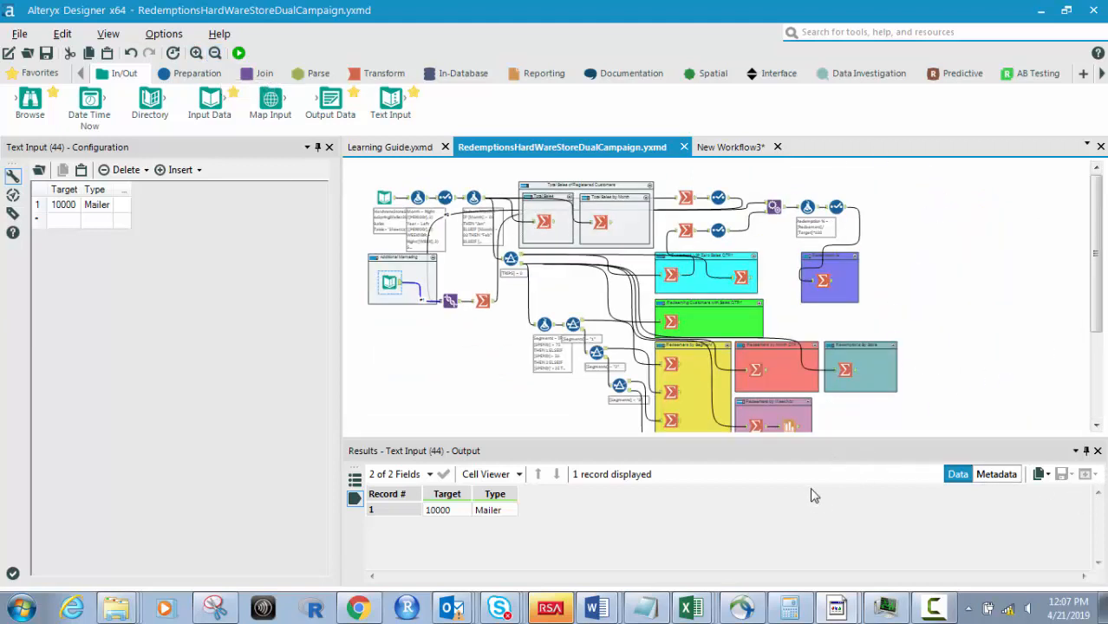
click(778, 447)
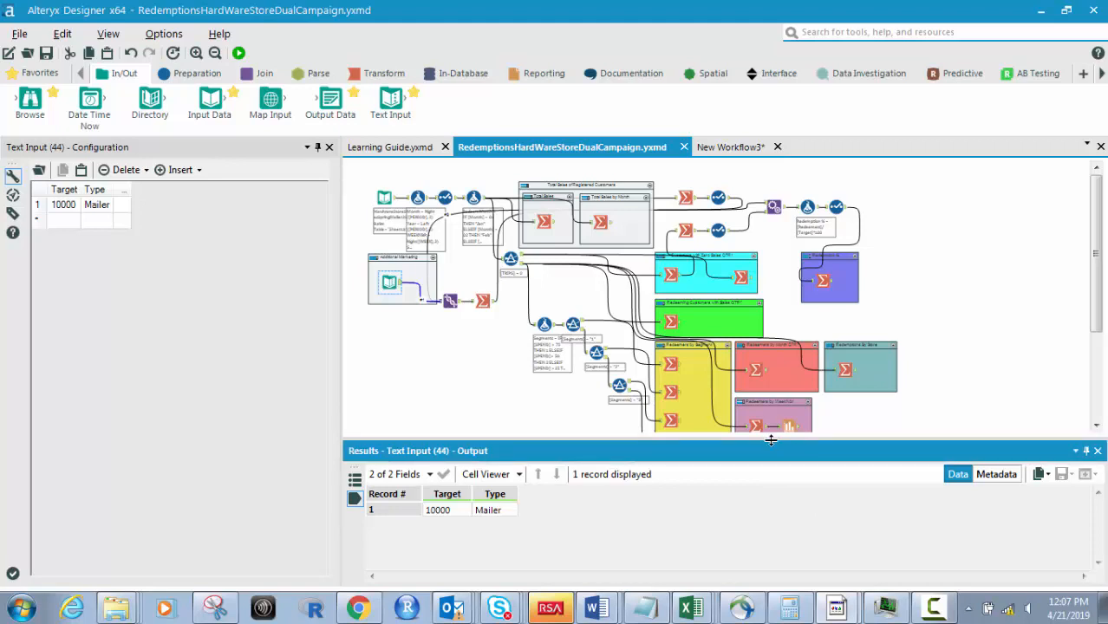
drag(771, 441, 769, 491)
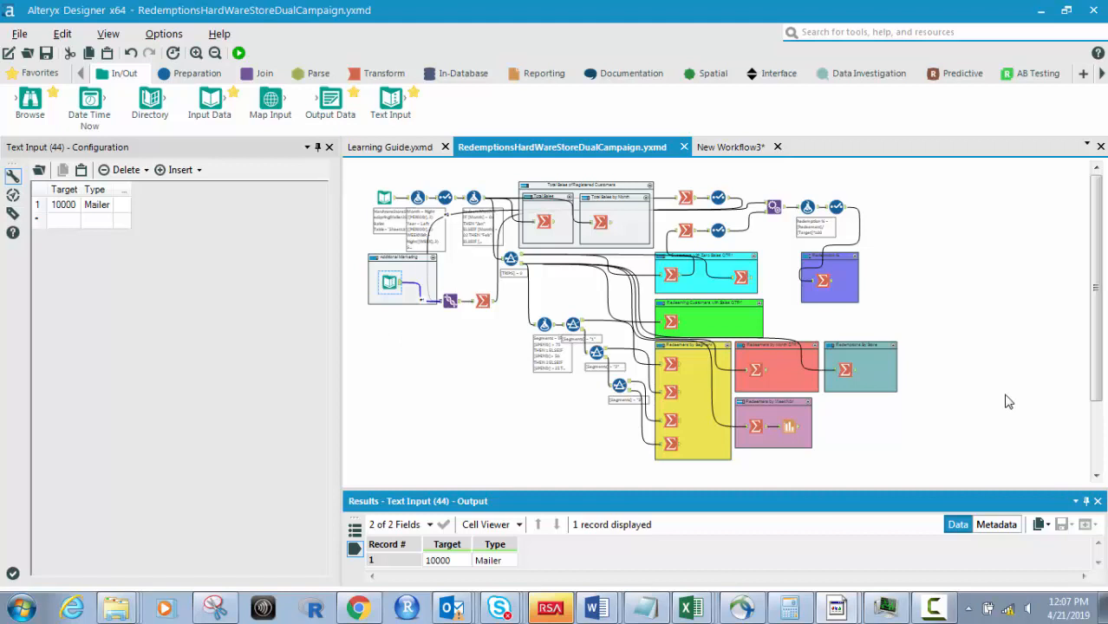
click(392, 286)
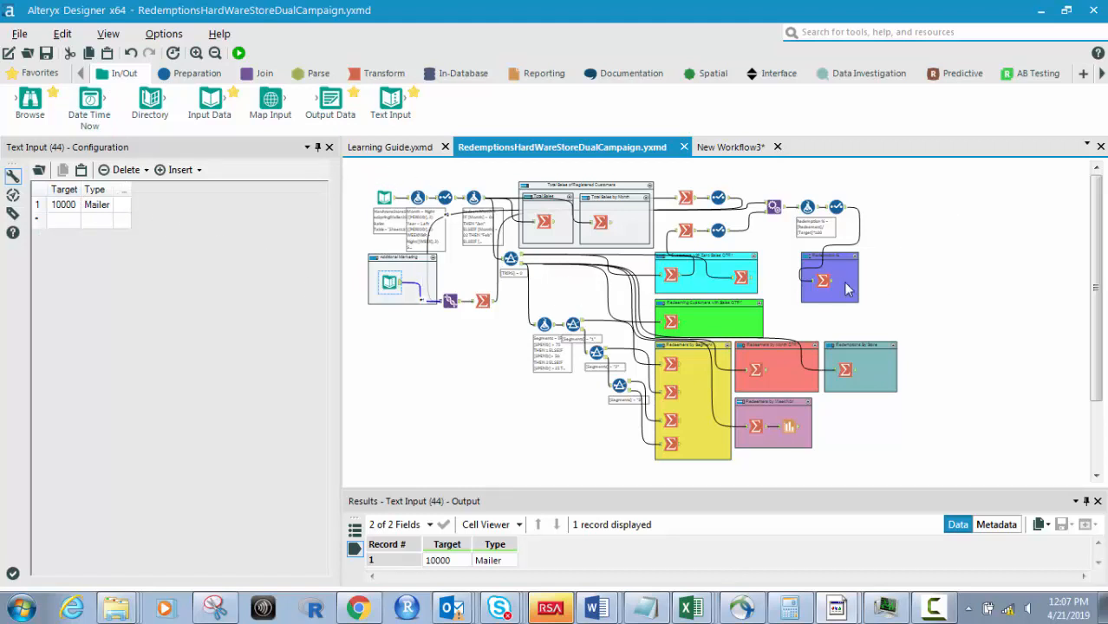
click(825, 282)
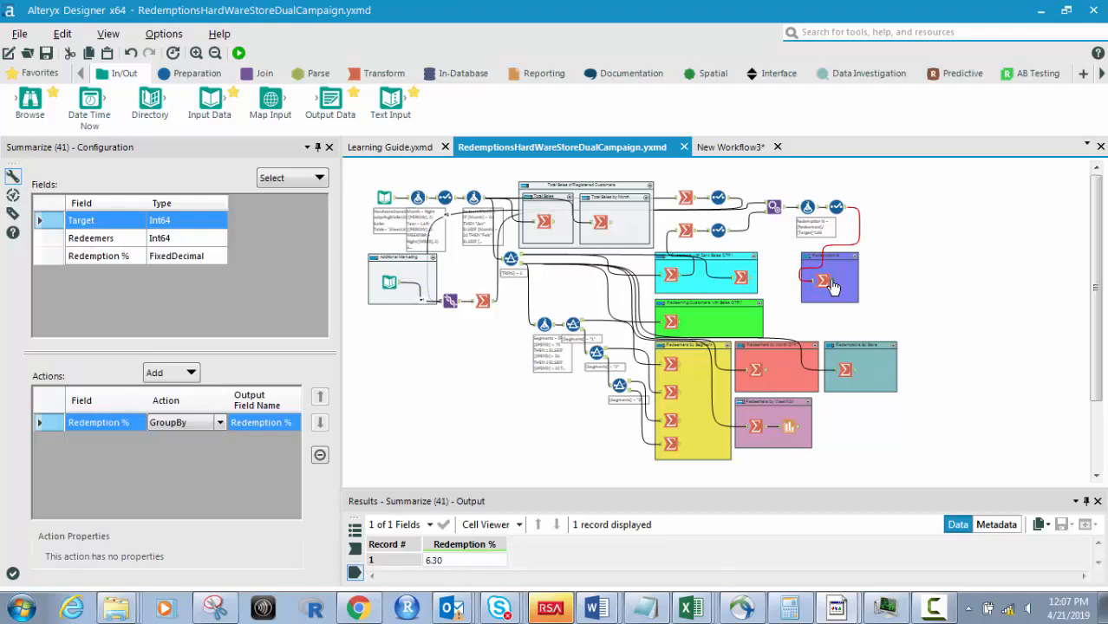